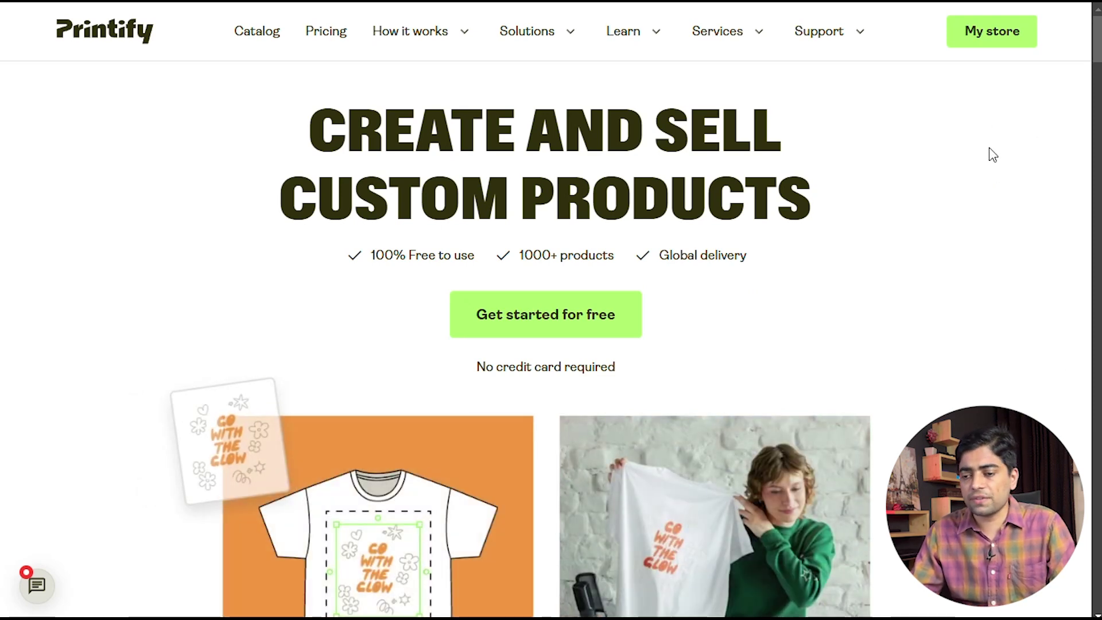
# - Start adding a new store from the existing Printify account and choose Amazon as its sales channel
pyautogui.click(1010, 47)
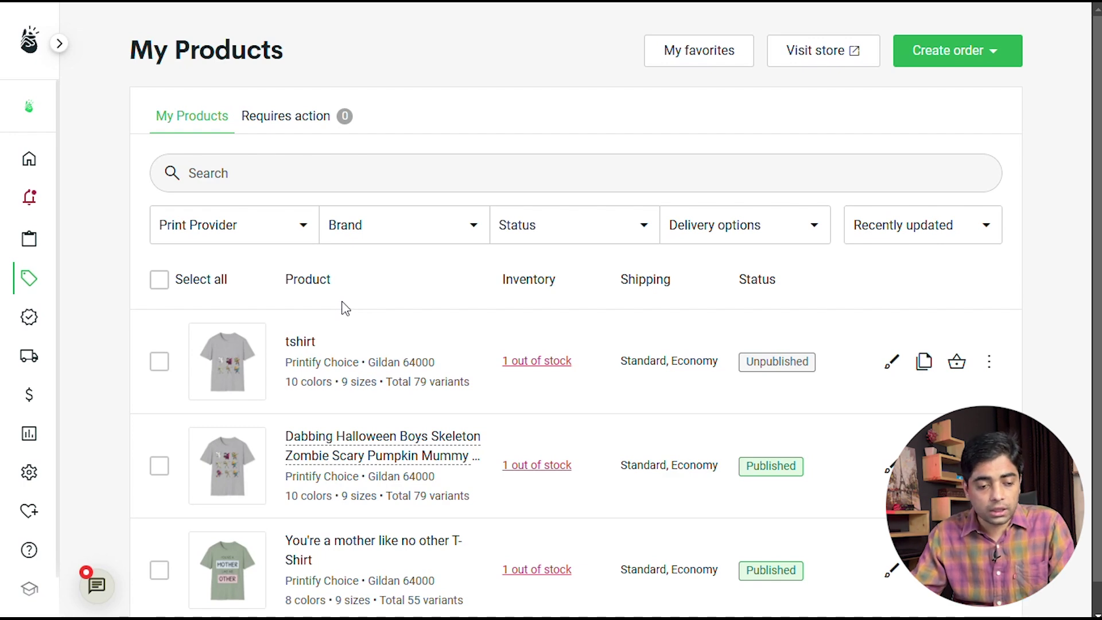
pyautogui.click(27, 108)
pyautogui.scroll(-3, 52, 241)
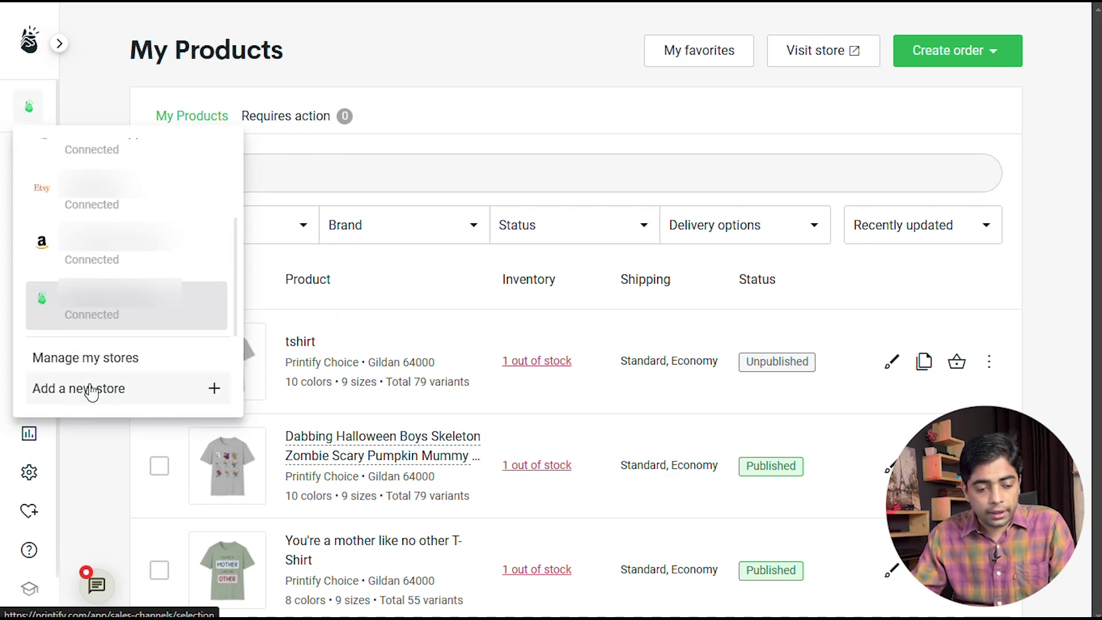
pyautogui.click(91, 390)
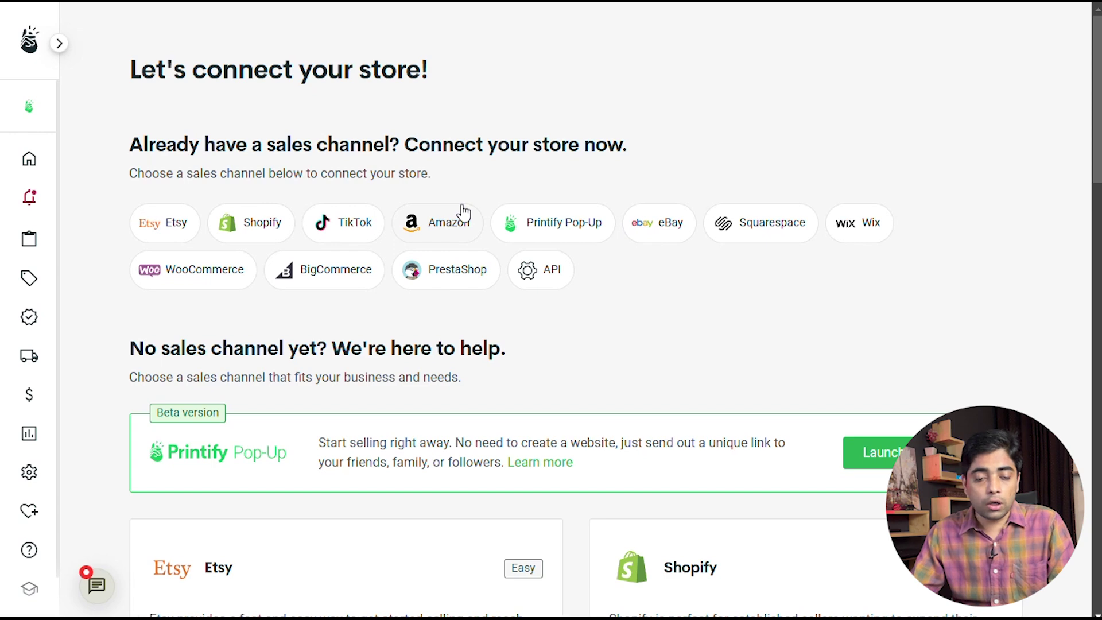
pyautogui.scroll(-2, 610, 381)
pyautogui.scroll(2, 573, 354)
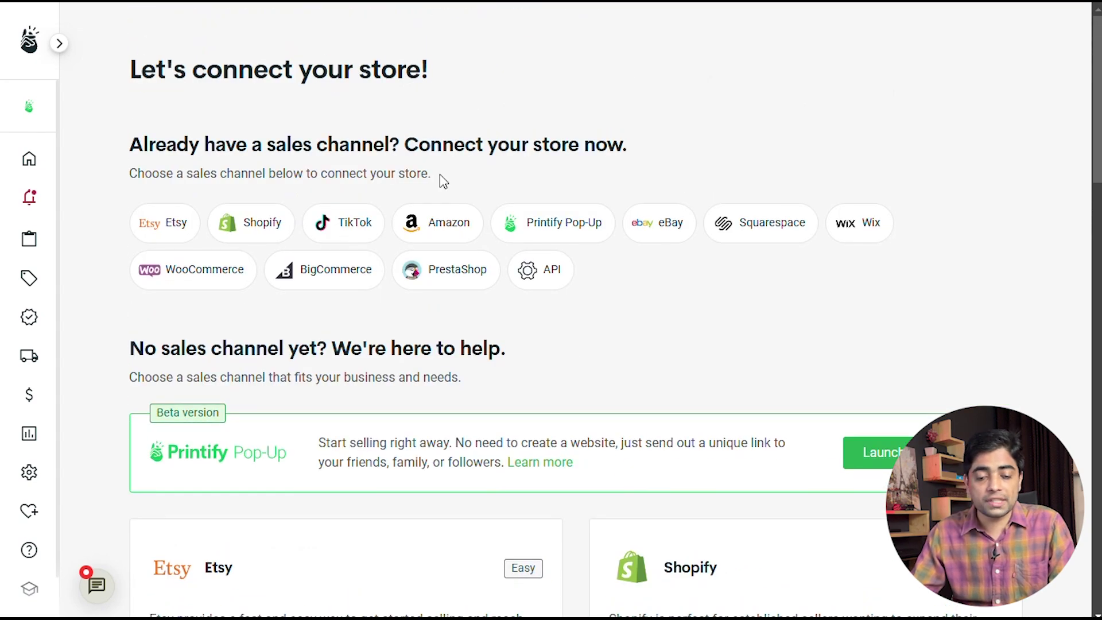
pyautogui.click(440, 227)
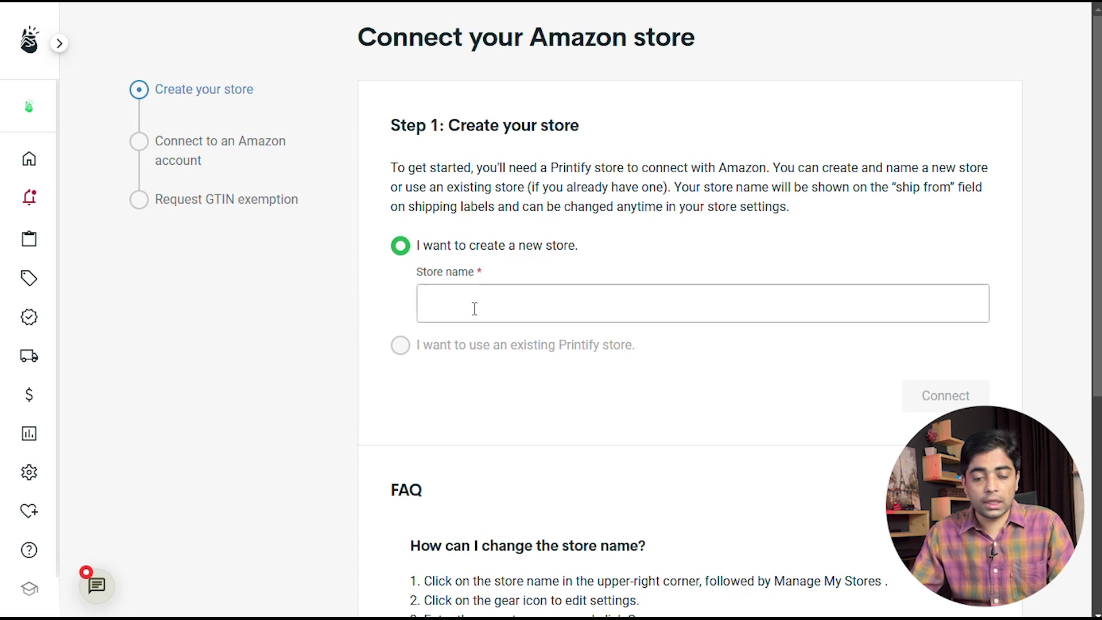
# - Create a new Printify store for the Amazon connection by entering its store name
pyautogui.click(464, 291)
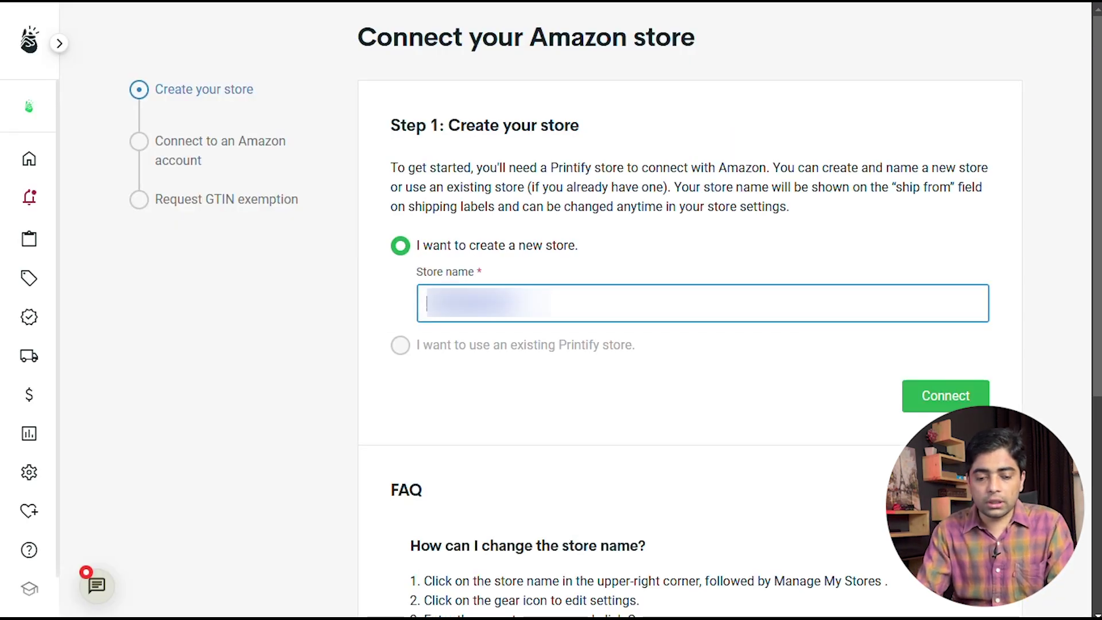
pyautogui.write('T')
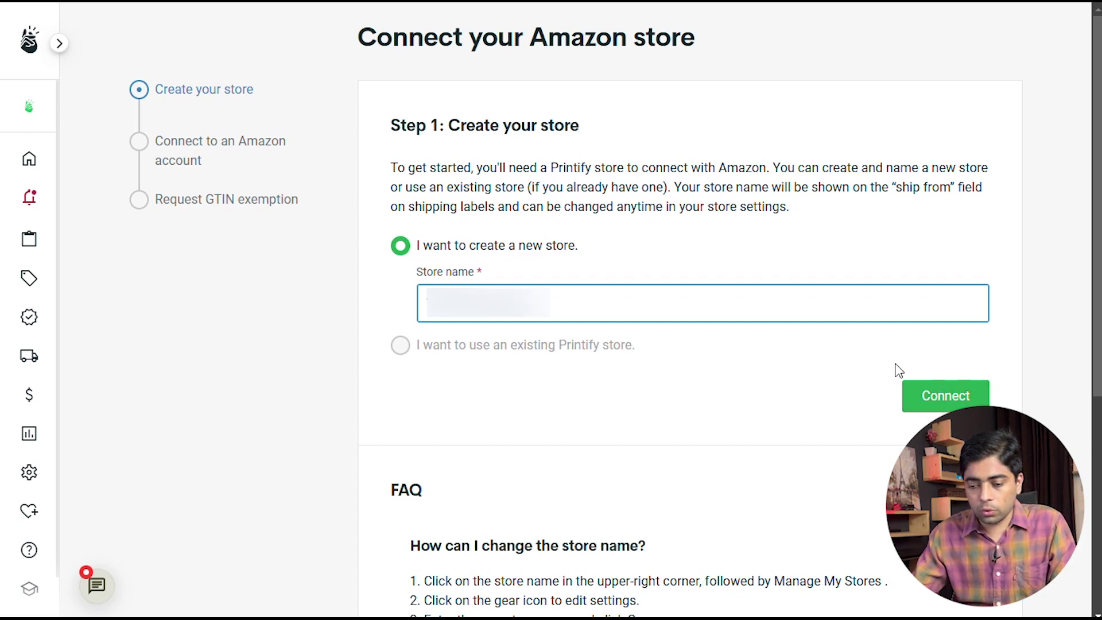
pyautogui.click(918, 395)
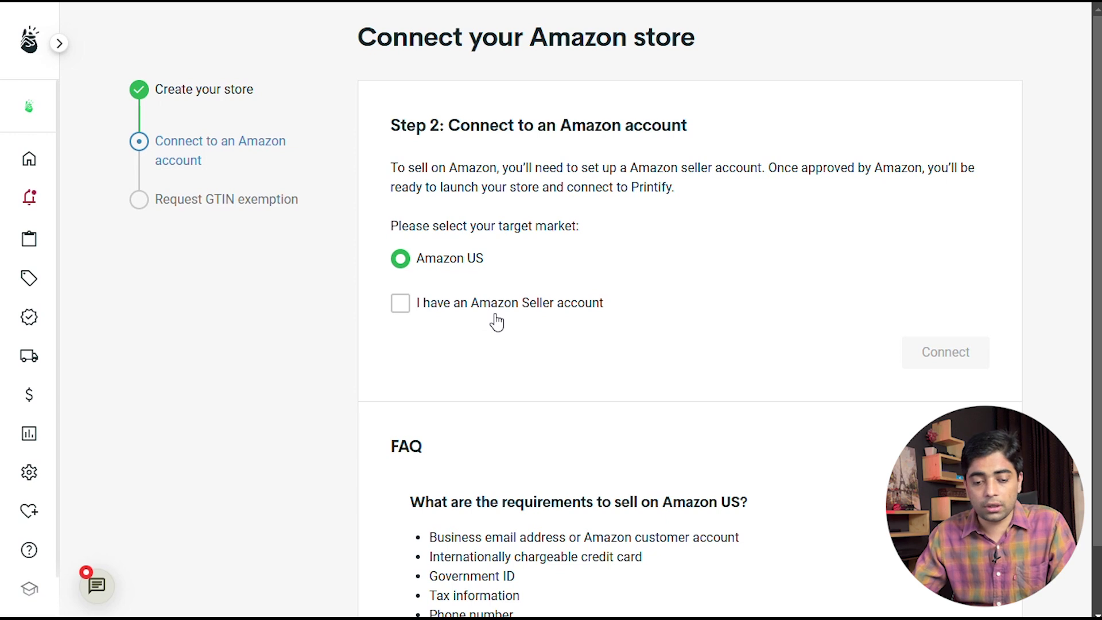
# - Connect the existing Amazon US Seller account and authorize Printify: Print on Demand to access its Selling Partner data
pyautogui.click(396, 310)
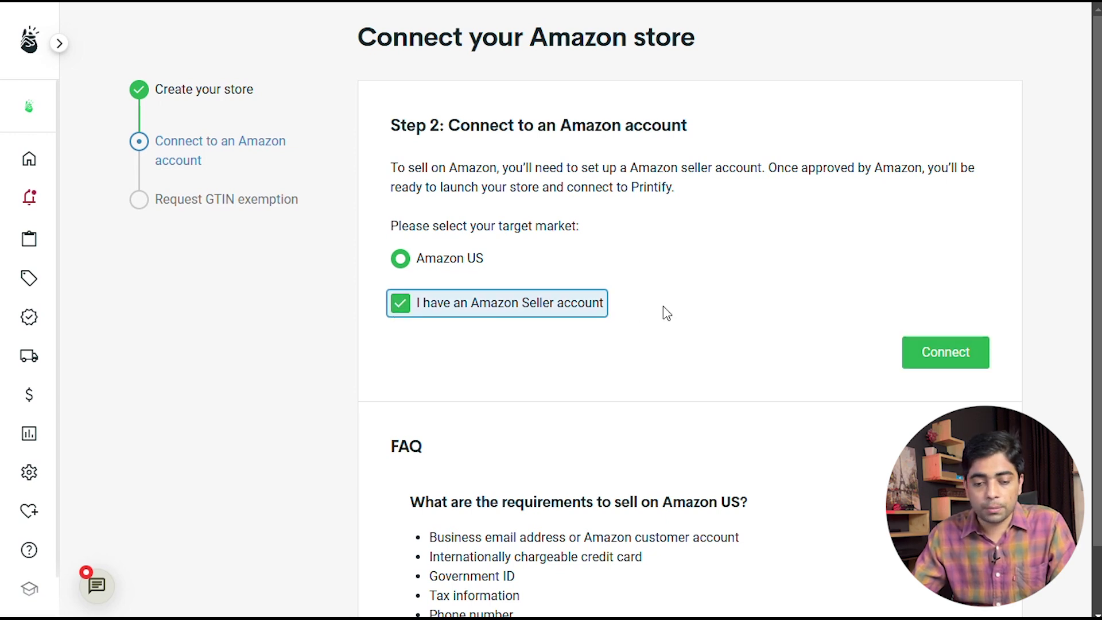
pyautogui.click(930, 359)
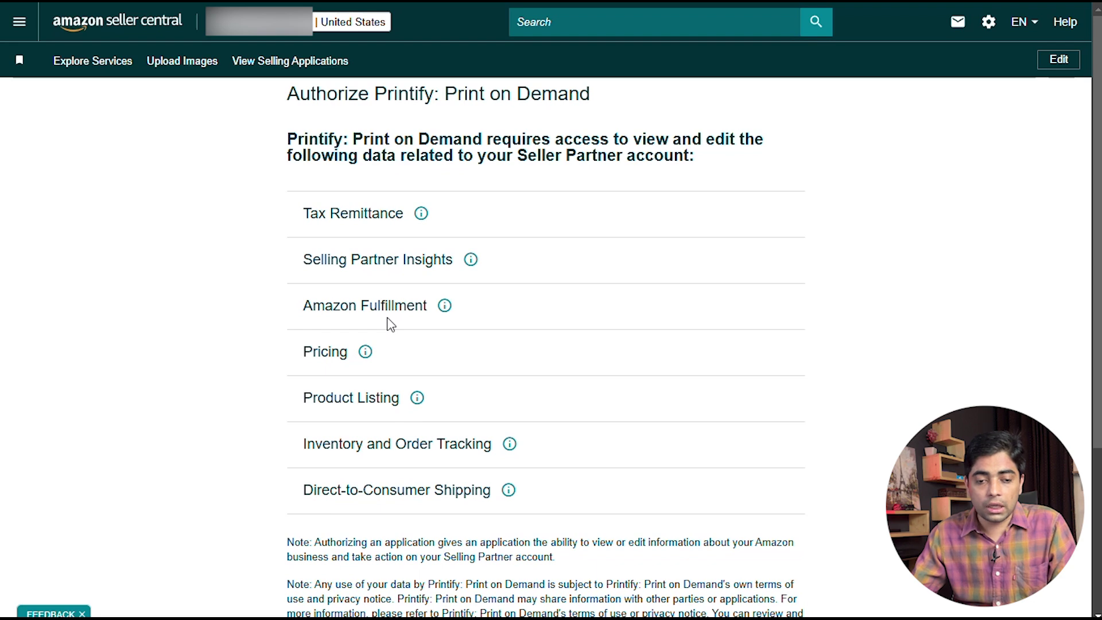
pyautogui.scroll(-3, 387, 321)
pyautogui.scroll(-1, 308, 262)
pyautogui.scroll(3, 309, 263)
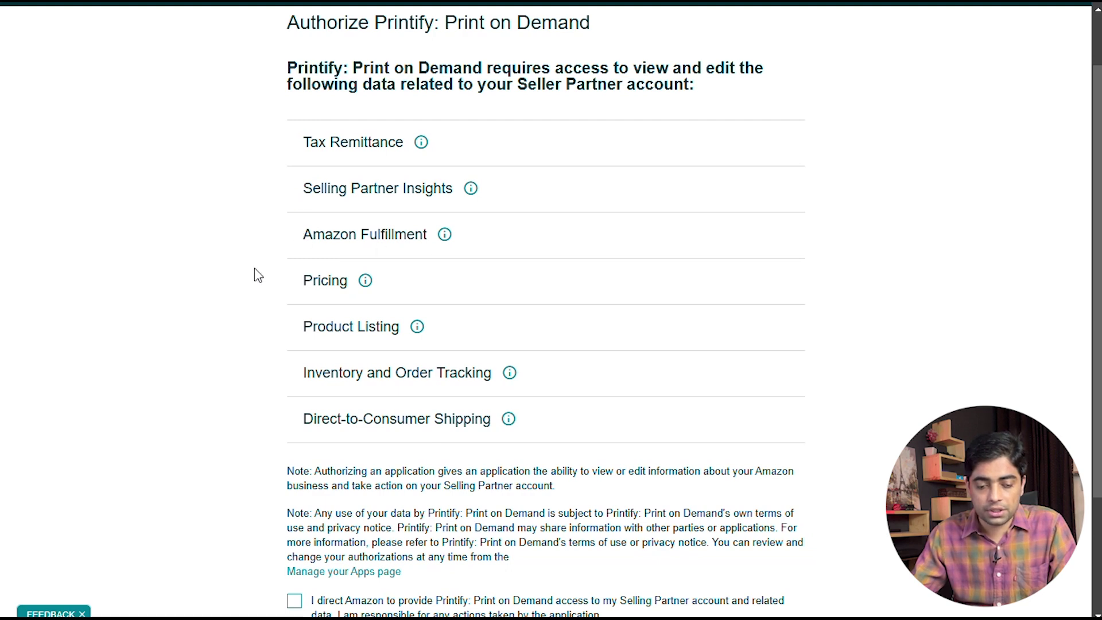
pyautogui.moveTo(439, 337)
pyautogui.scroll(-2, 497, 371)
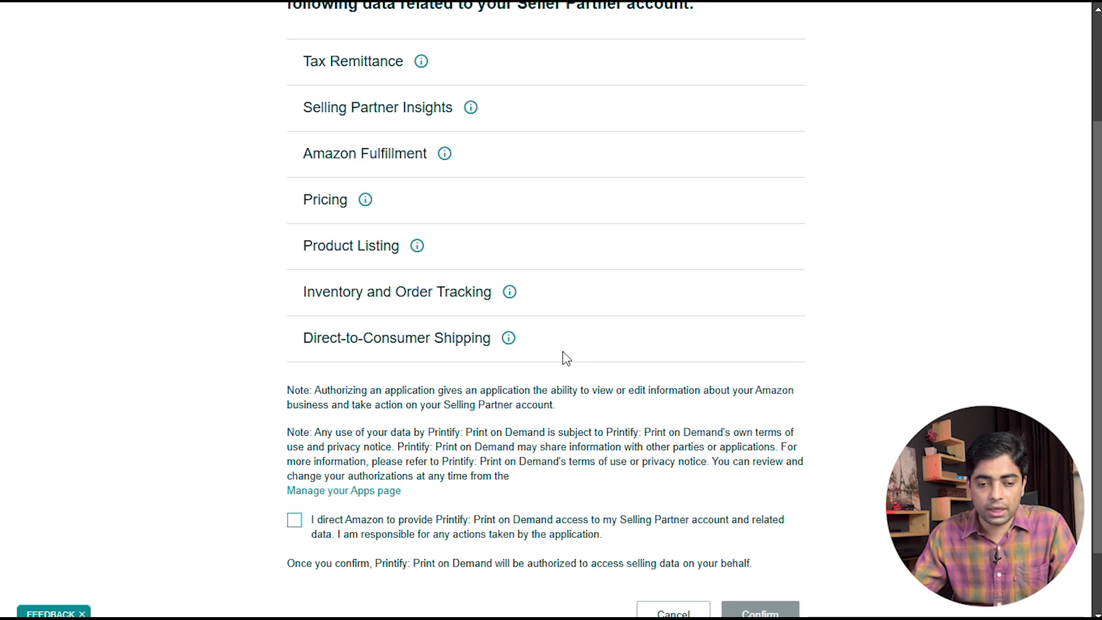
pyautogui.scroll(-2, 281, 321)
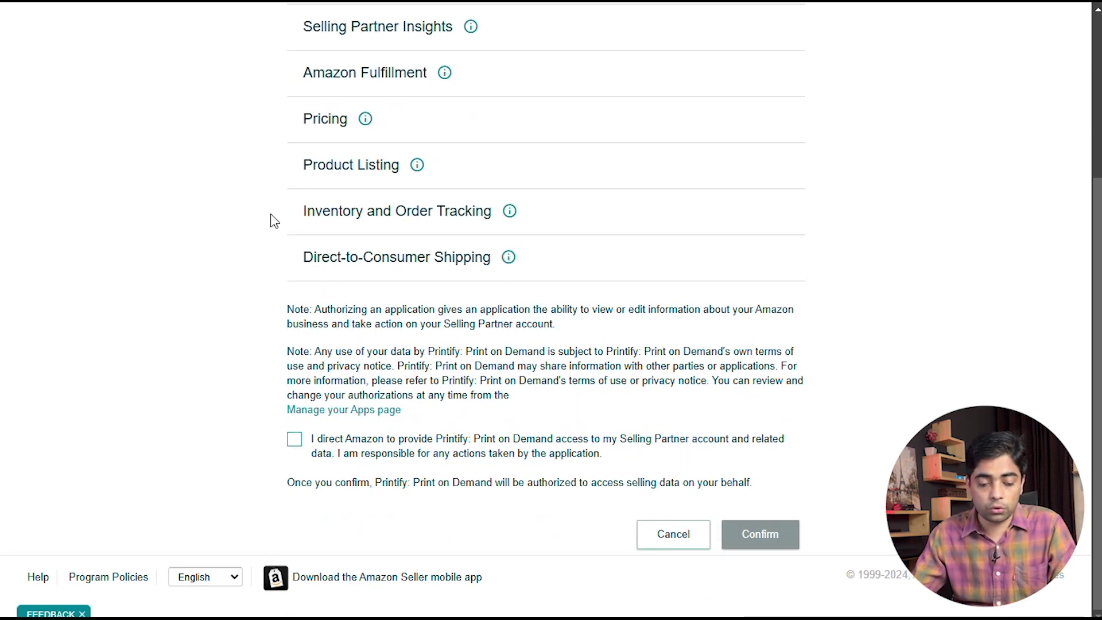
pyautogui.click(295, 440)
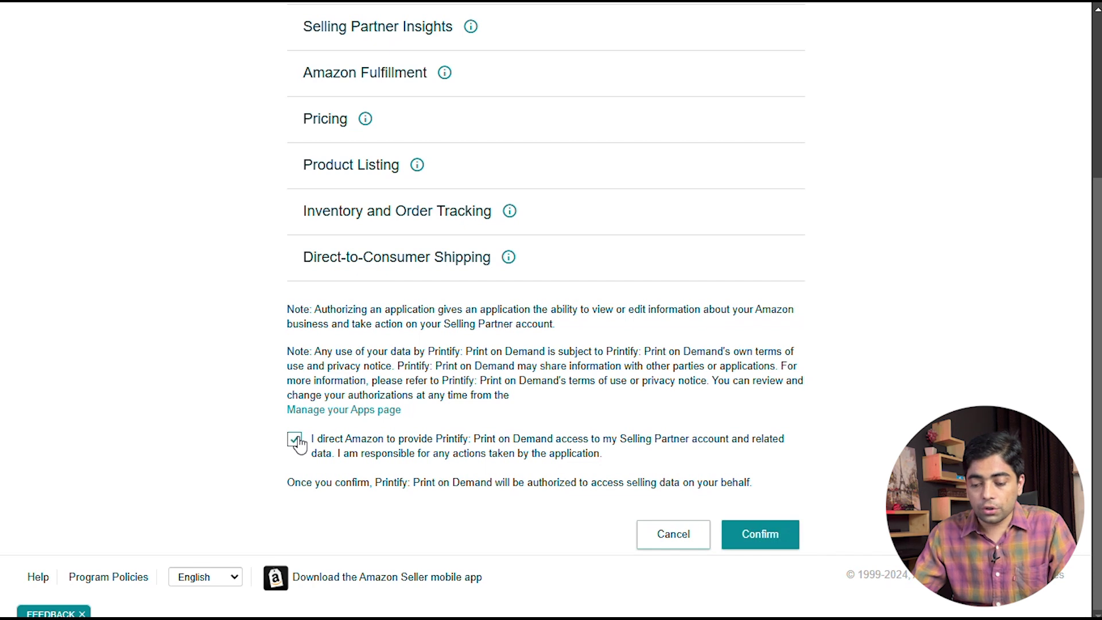
pyautogui.click(774, 534)
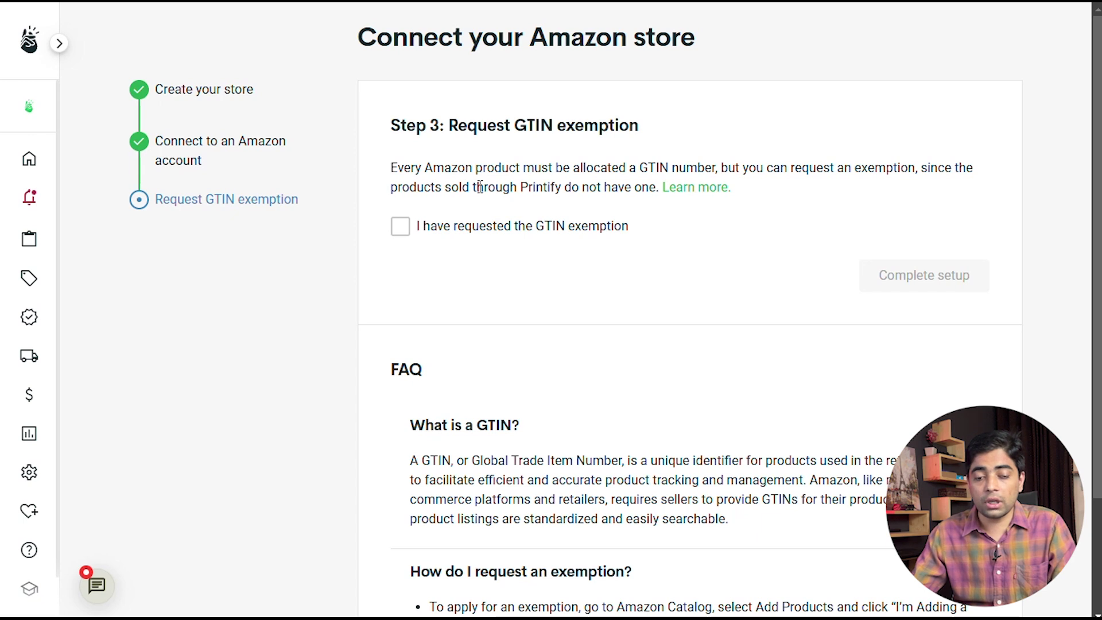
# - Declare the GTIN exemption as requested and complete the Amazon store setup
pyautogui.click(400, 233)
pyautogui.click(399, 232)
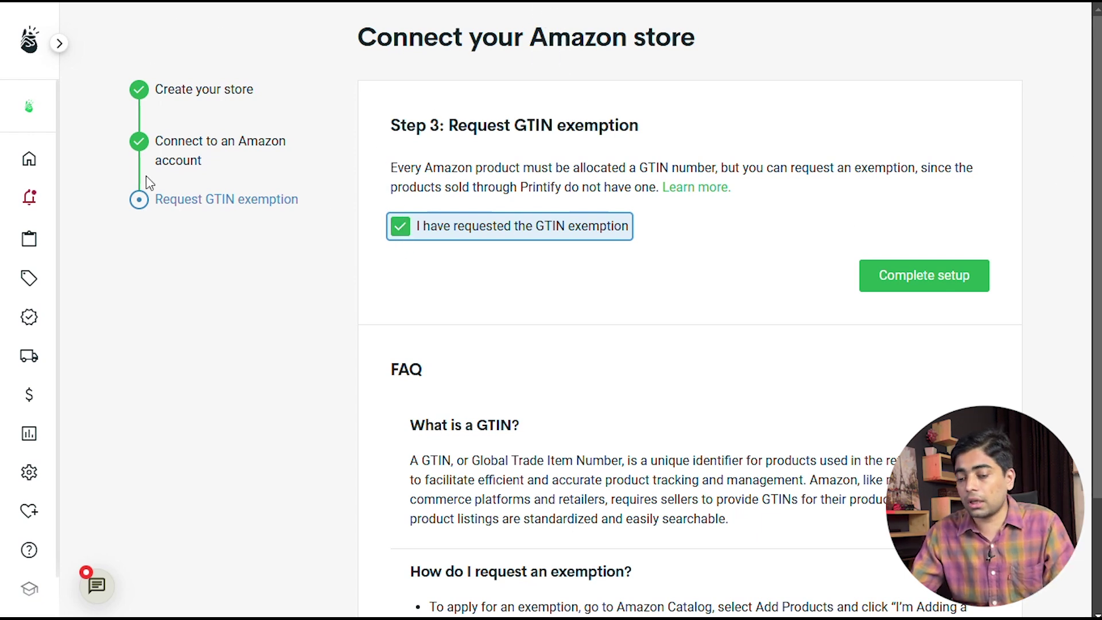
pyautogui.click(929, 278)
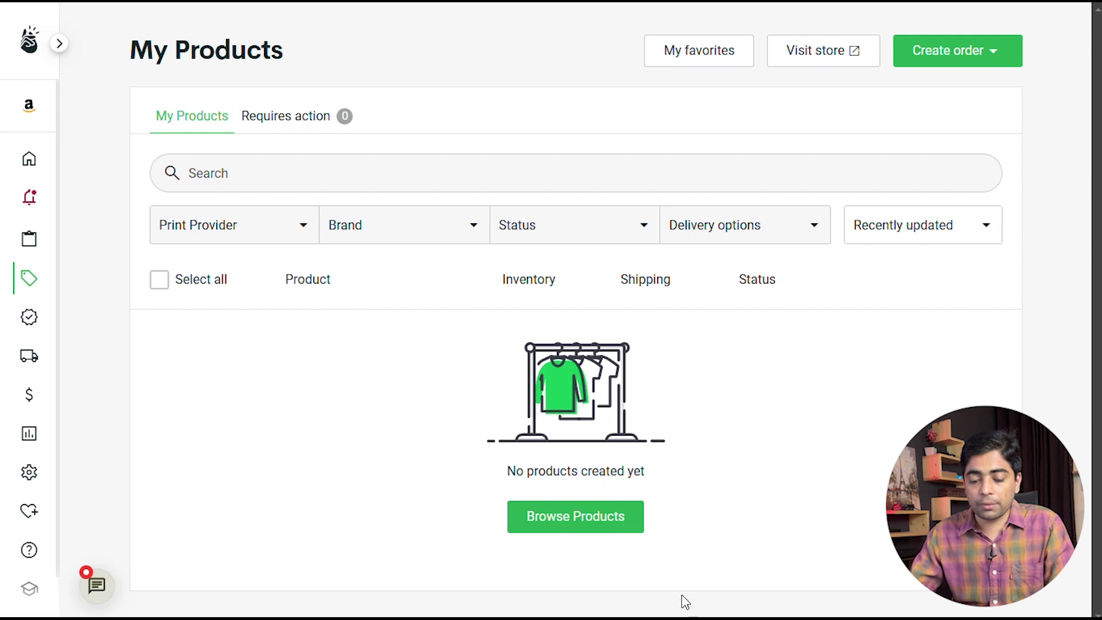
# - Browse the T-shirts category of the product catalog and open the Gildan 64000 Unisex Softstyle T-Shirt
pyautogui.click(588, 531)
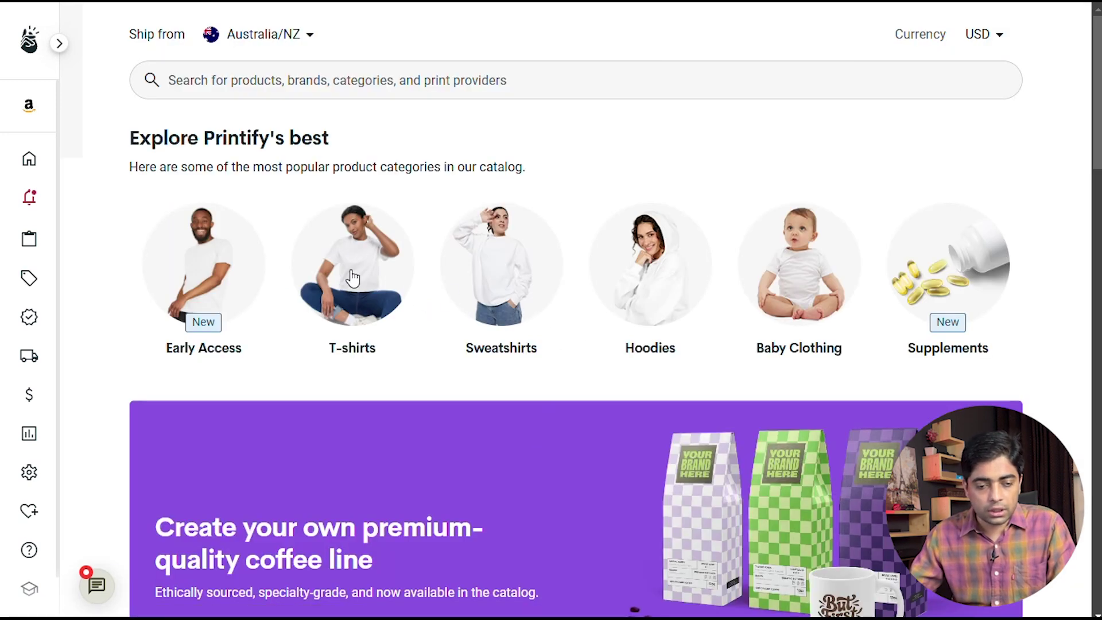
pyautogui.click(355, 277)
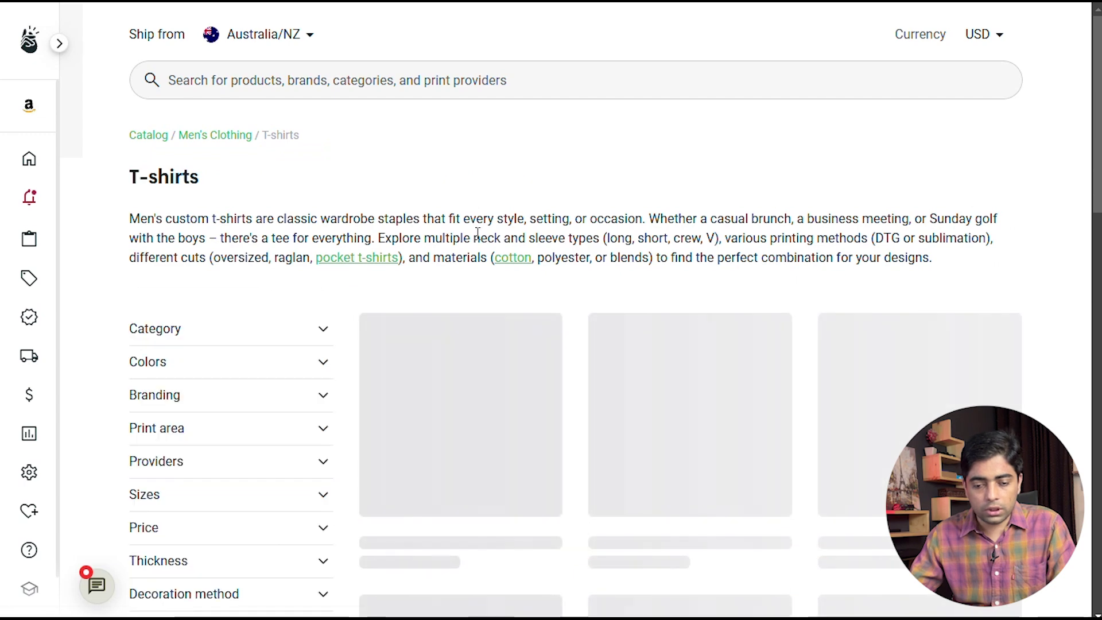
pyautogui.scroll(-4, 511, 283)
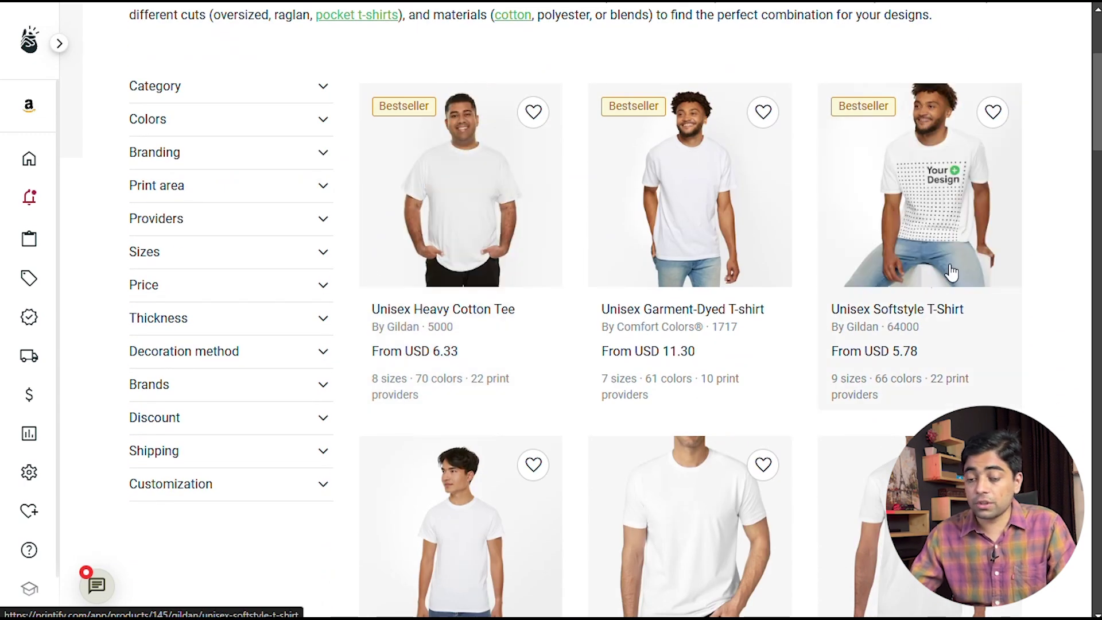
pyautogui.click(930, 238)
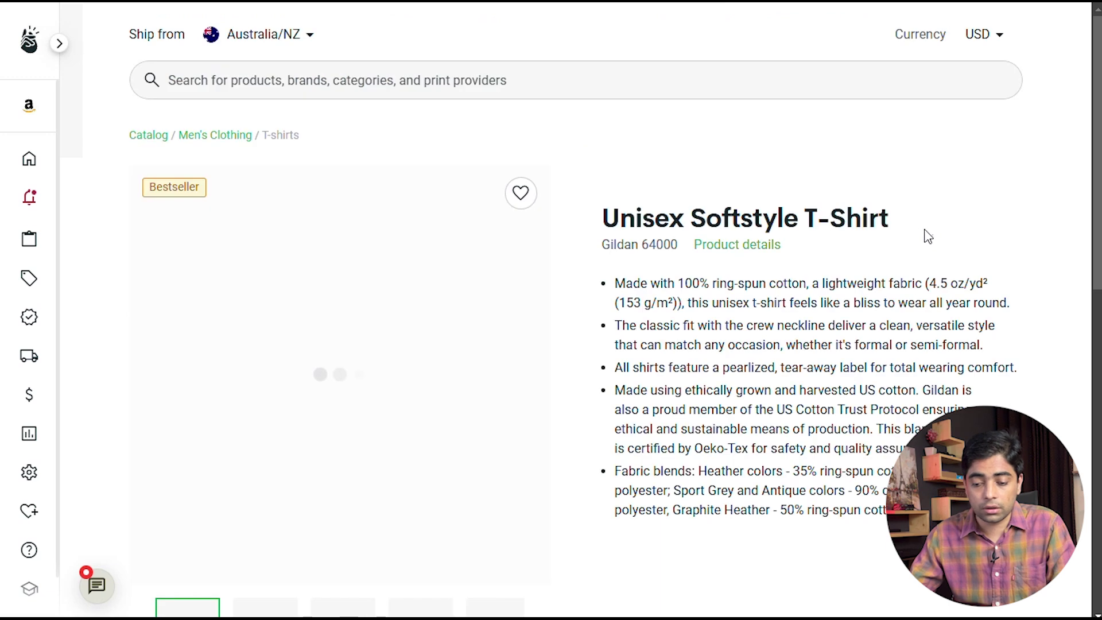
# - Check the local print providers for the Unisex Softstyle T-Shirt and change its ship-from region from Australia/NZ
pyautogui.scroll(-7, 647, 238)
pyautogui.scroll(-3, 339, 213)
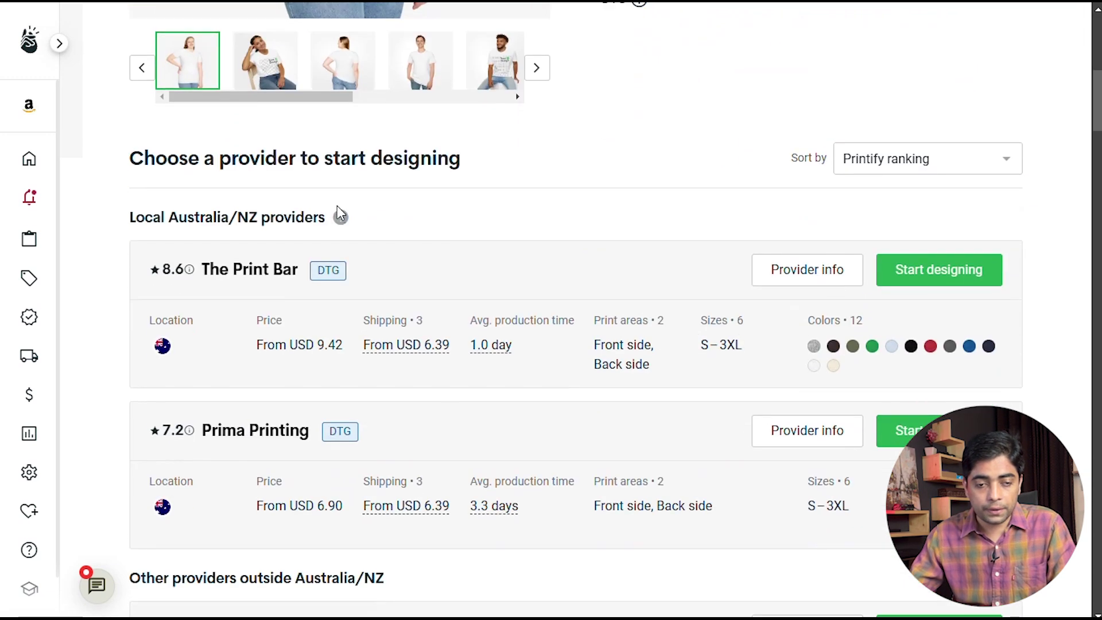
pyautogui.scroll(10, 596, 188)
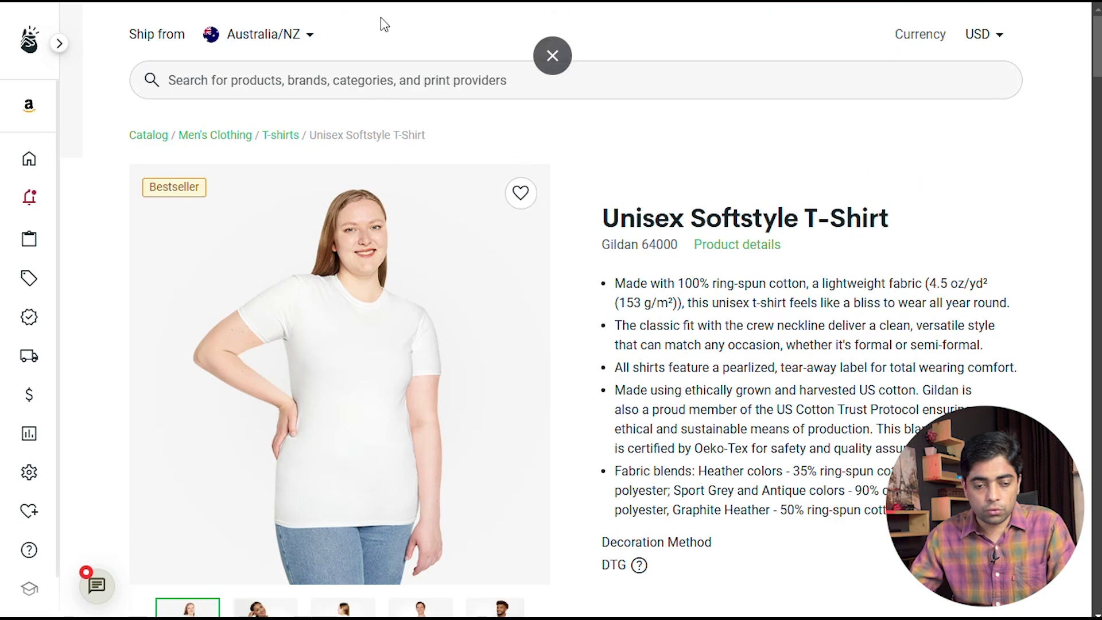
pyautogui.click(257, 35)
pyautogui.click(278, 198)
# - Review the Printify Choice fulfilment offer for the T-shirt and start designing with it
pyautogui.scroll(-7, 563, 273)
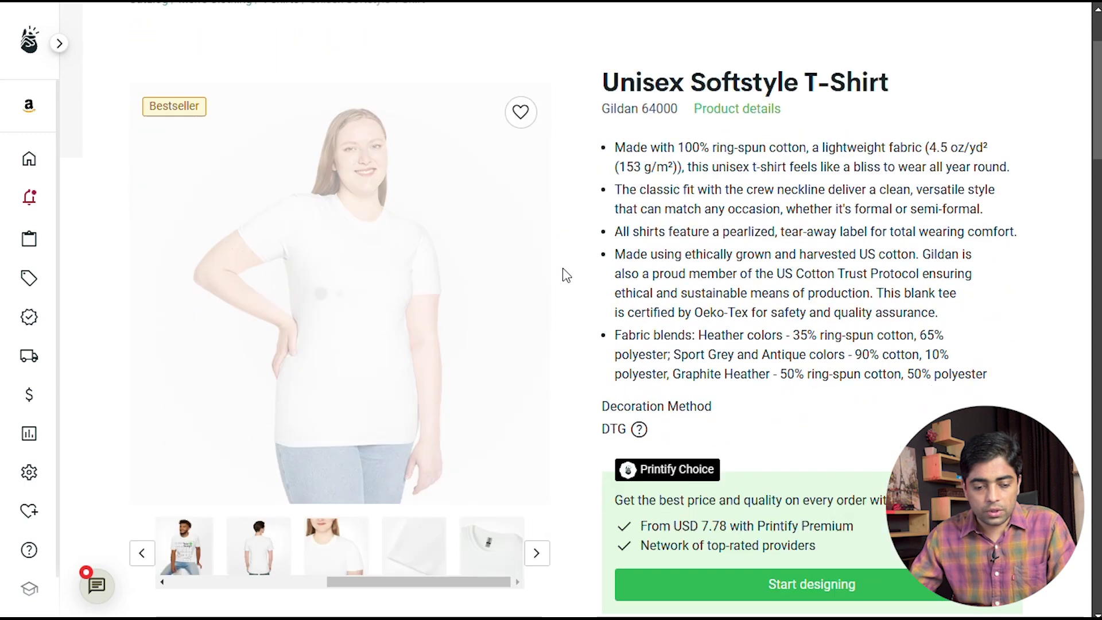
pyautogui.scroll(-7, 565, 275)
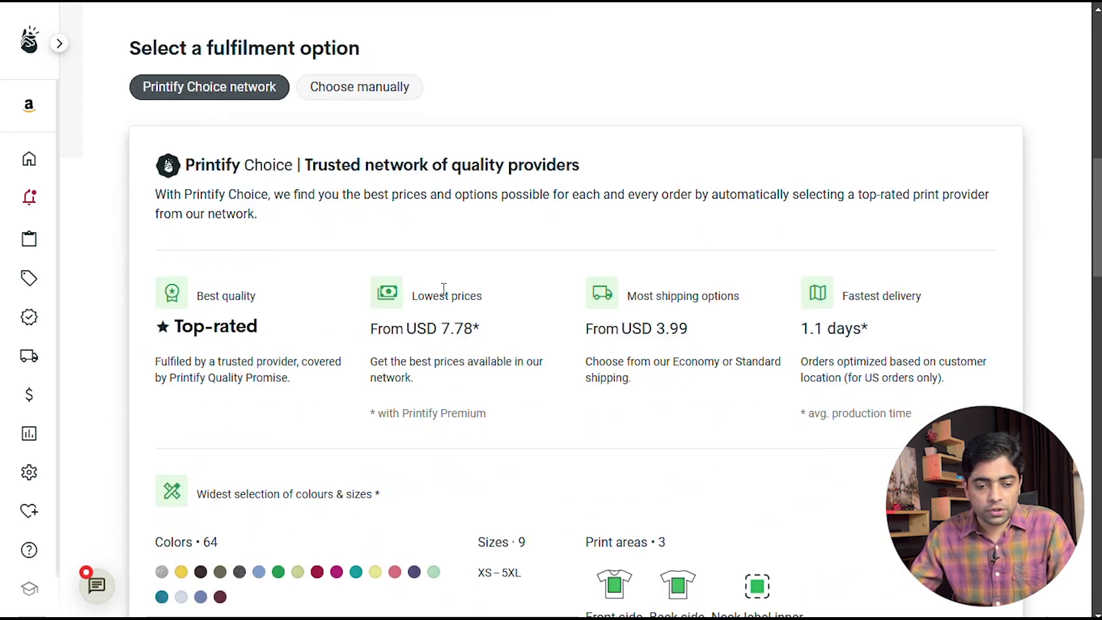
pyautogui.scroll(5, 357, 253)
pyautogui.scroll(-6, 597, 315)
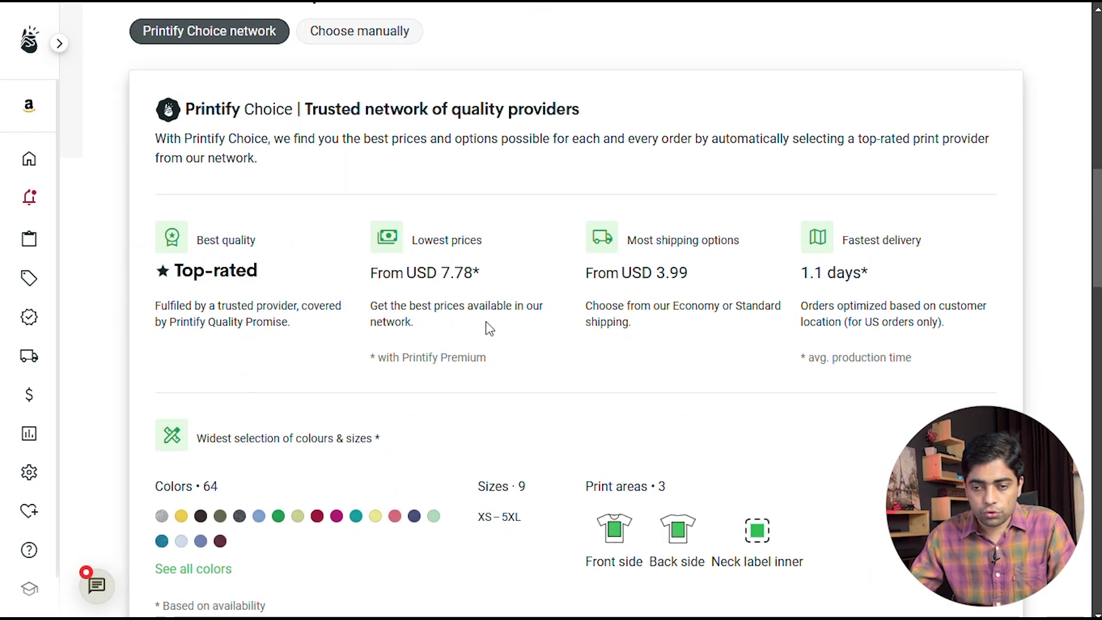
pyautogui.scroll(5, 661, 273)
pyautogui.scroll(3, 915, 298)
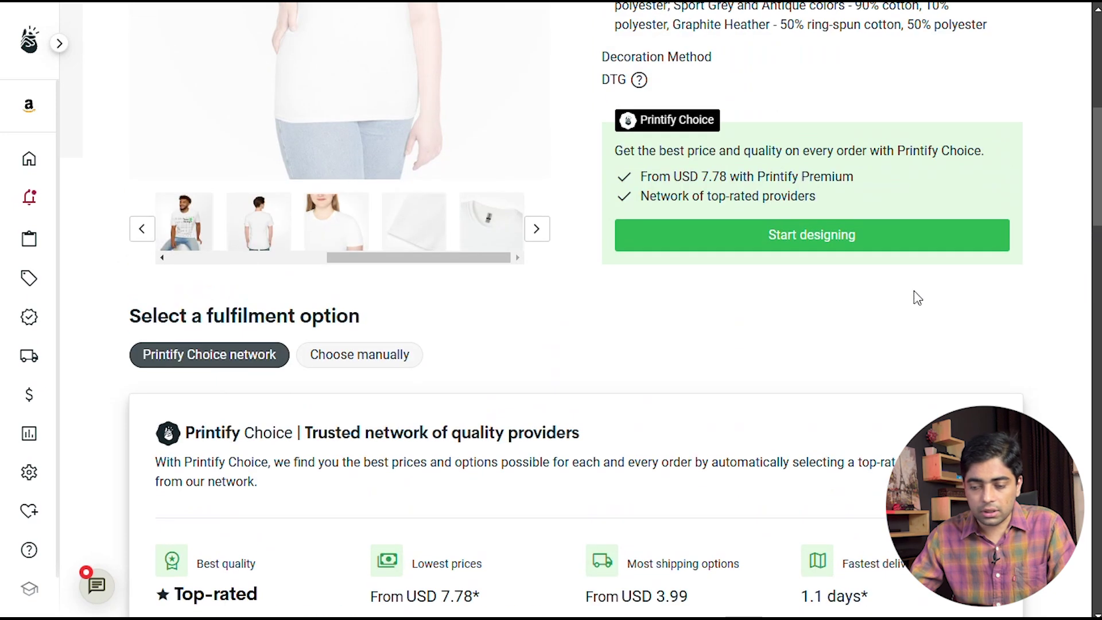
pyautogui.click(860, 232)
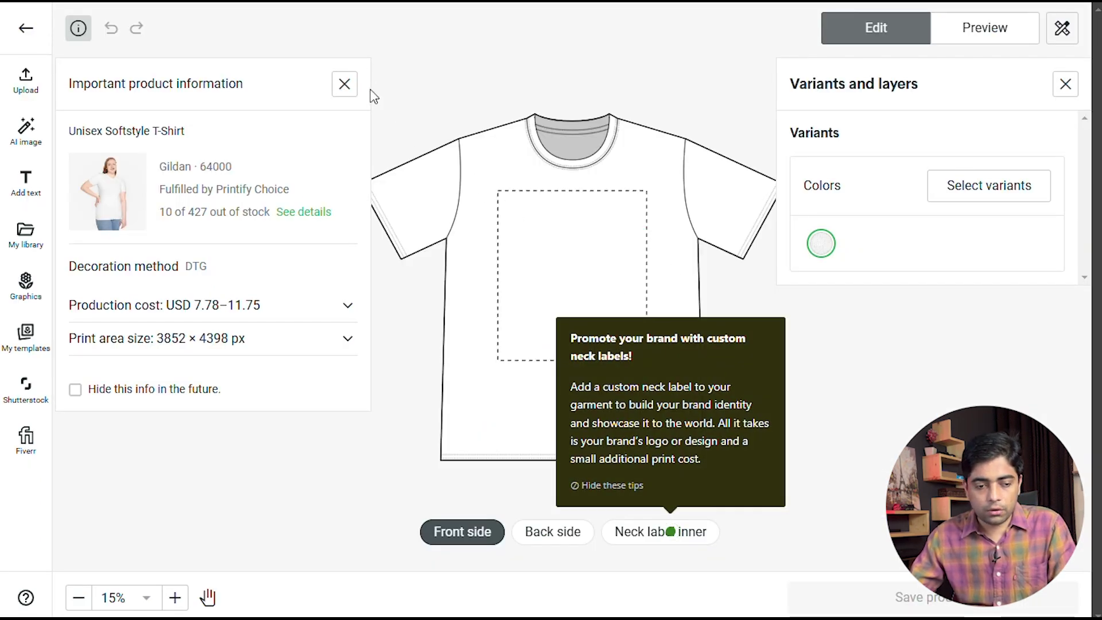
# - Dismiss the product information and add the "BRIDE crew" text graphic to the shirt's front side
pyautogui.click(345, 83)
pyautogui.press('space')
pyautogui.moveTo(590, 180); pyautogui.dragTo(509, 174)
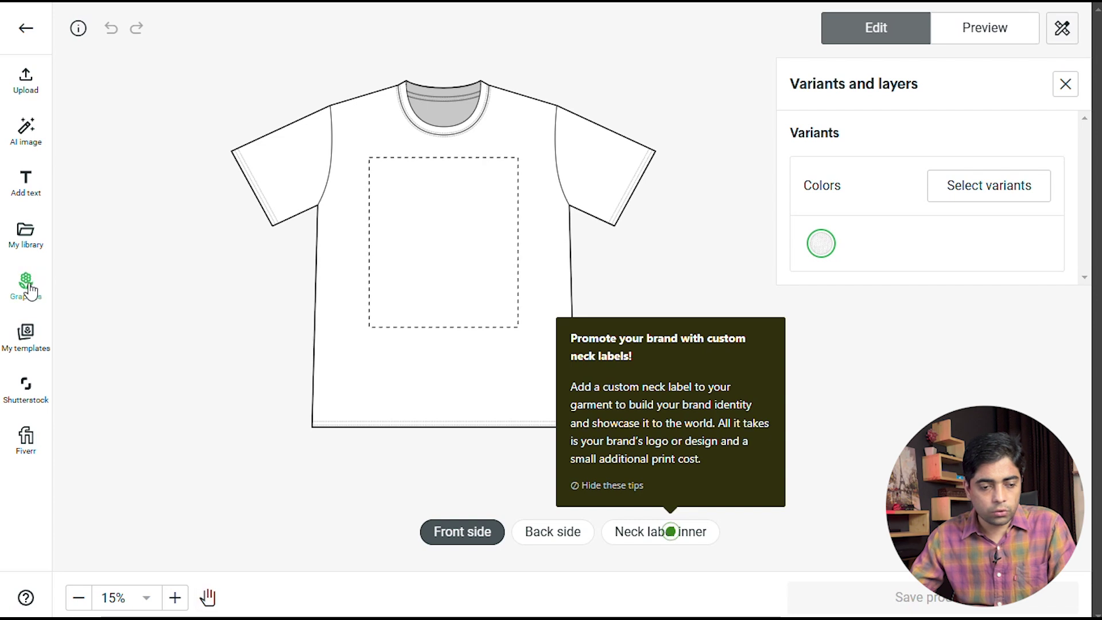
pyautogui.click(27, 286)
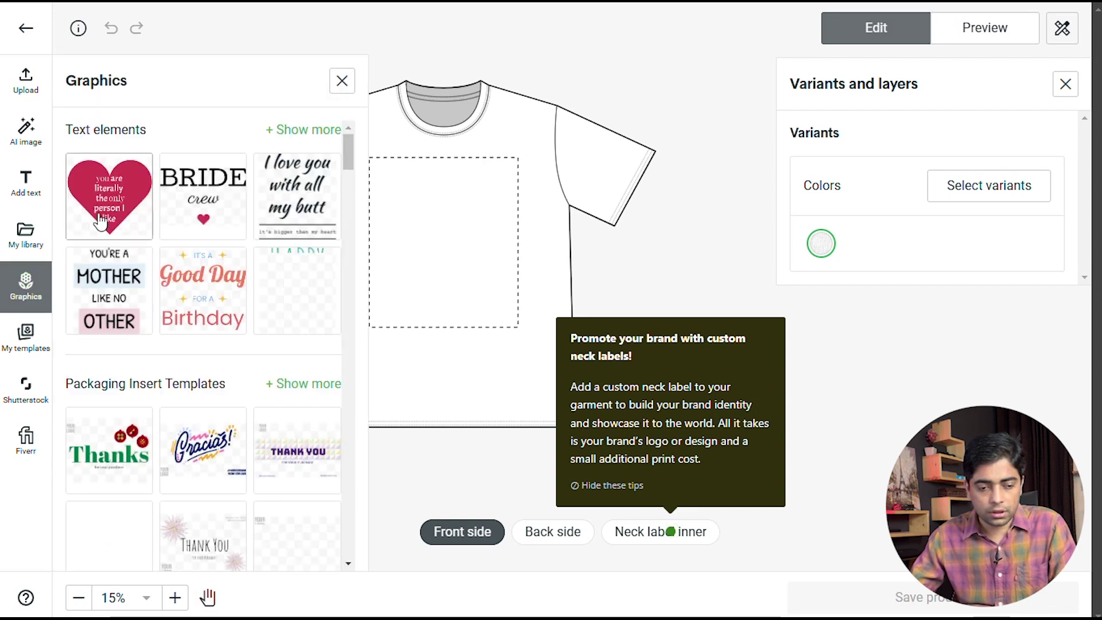
pyautogui.click(199, 211)
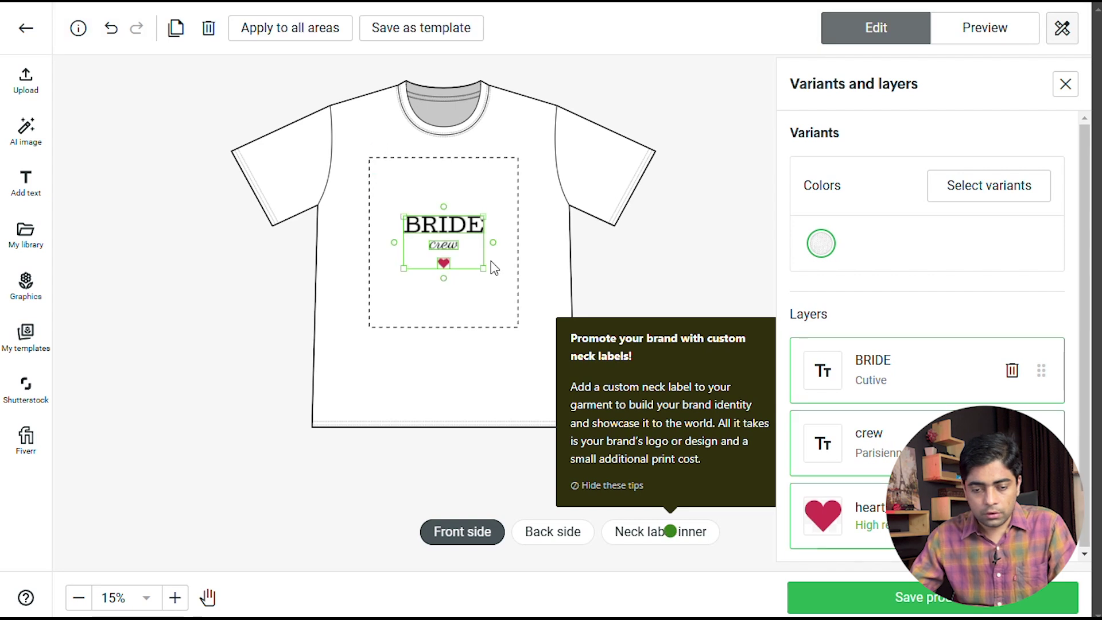
# - Enlarge the "BRIDE crew" design to nearly the print area's full width and place it near the area's upper edge
pyautogui.moveTo(482, 271); pyautogui.dragTo(514, 284)
pyautogui.moveTo(448, 263); pyautogui.dragTo(451, 241)
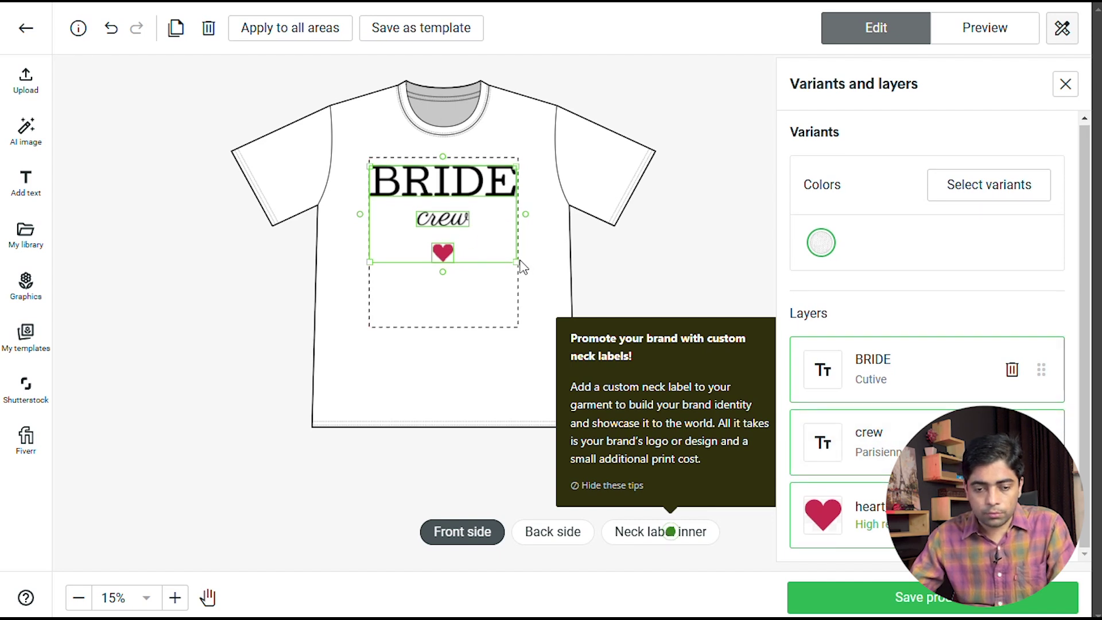
pyautogui.moveTo(518, 261); pyautogui.dragTo(509, 256)
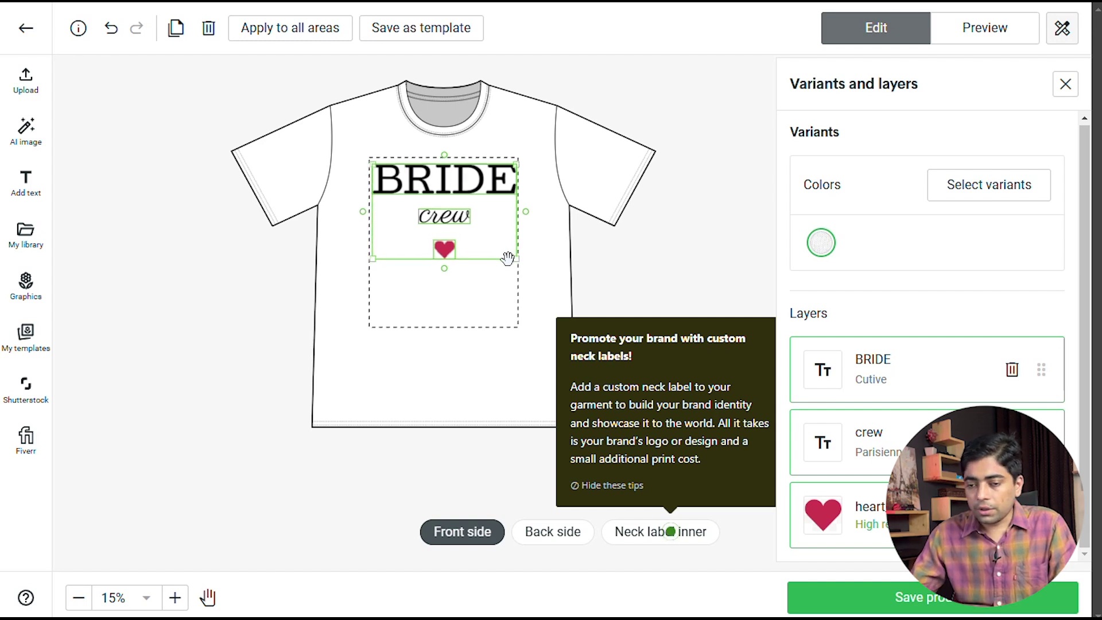
pyautogui.click(669, 209)
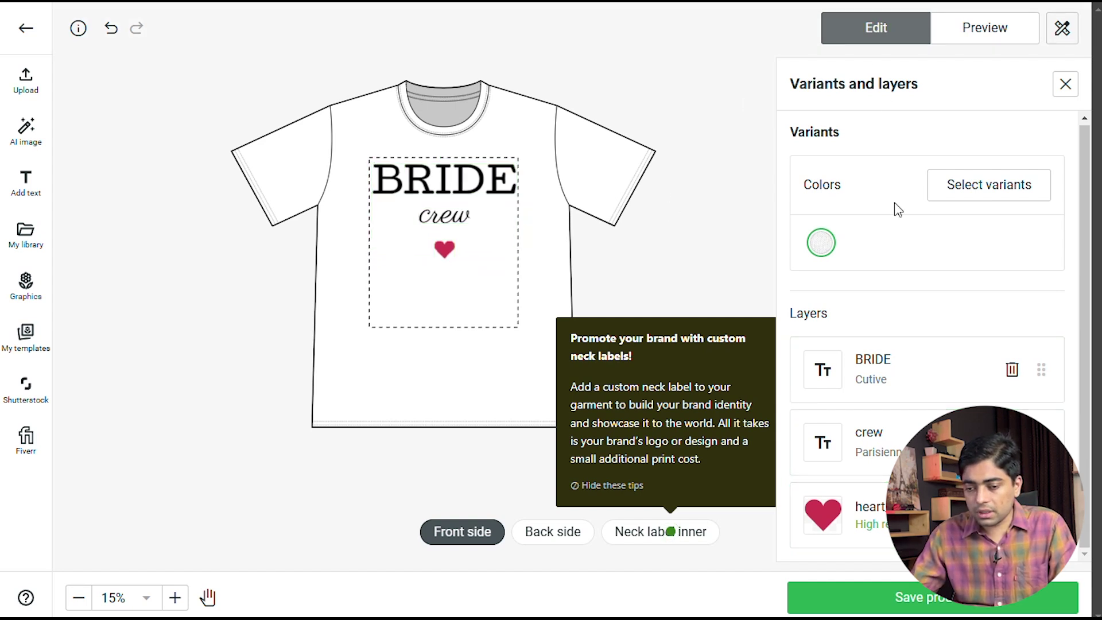
# - Add the Sport Grey, Ice Grey, Heather Military Green and Graphite Heather color variants to the T-shirt
pyautogui.click(949, 185)
pyautogui.scroll(-3, 914, 208)
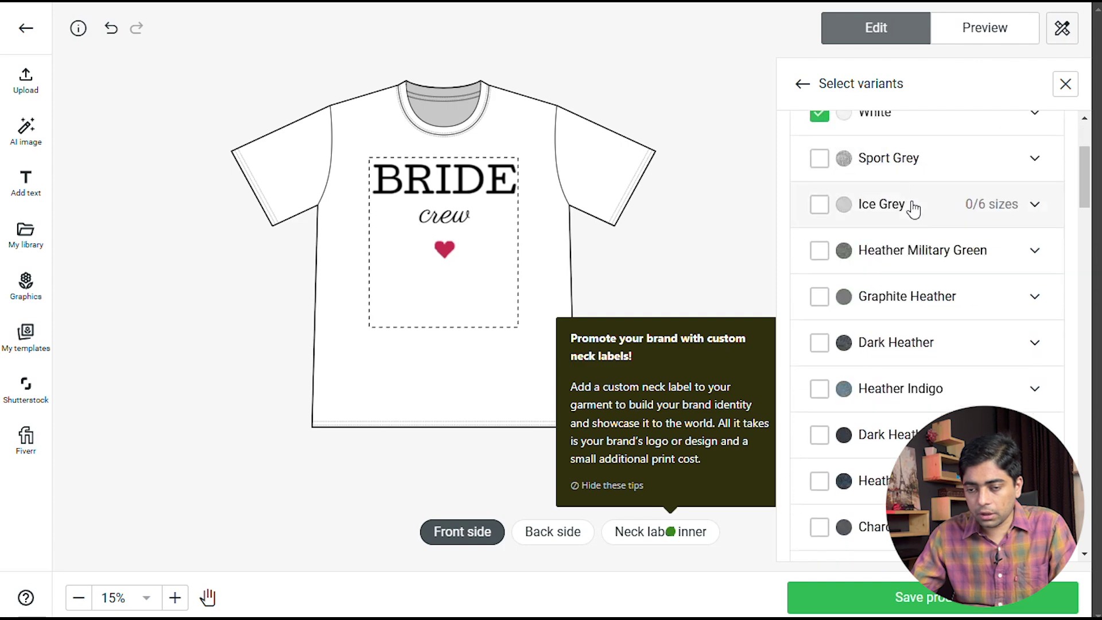
pyautogui.click(819, 158)
pyautogui.scroll(-3, 843, 212)
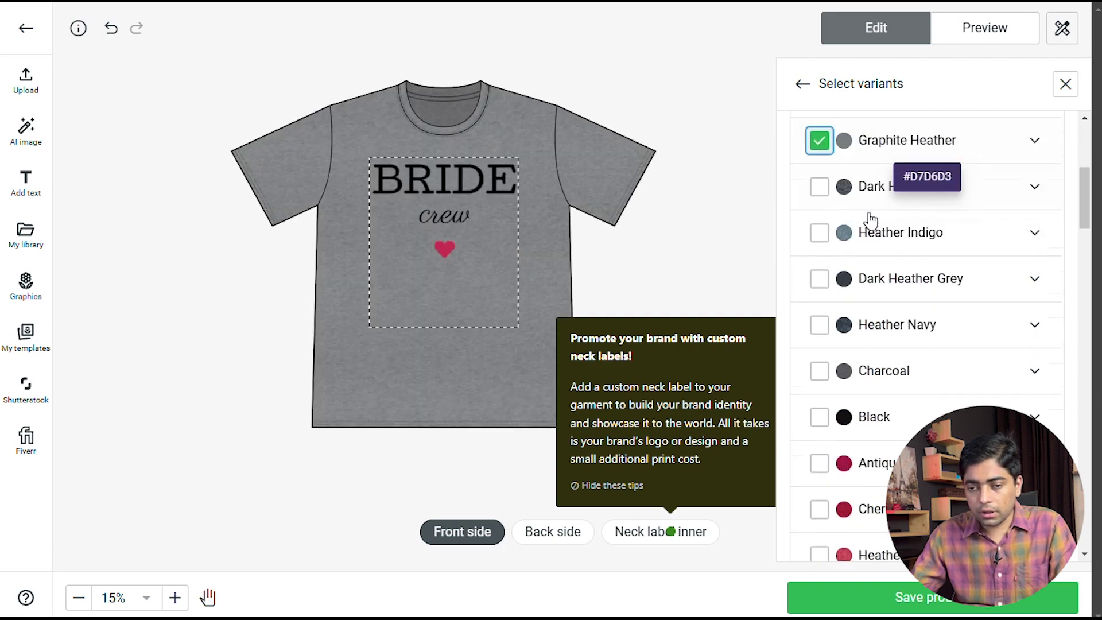
pyautogui.scroll(-4, 871, 220)
pyautogui.click(802, 85)
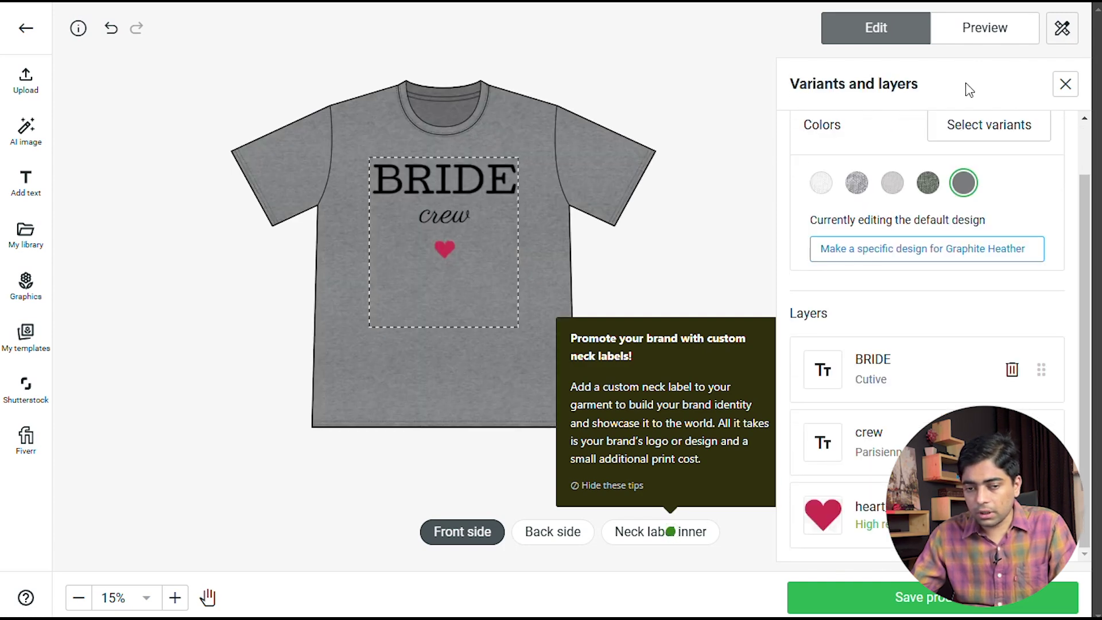
# - Preview the Graphite Heather shirt mockup and save the product
pyautogui.click(948, 38)
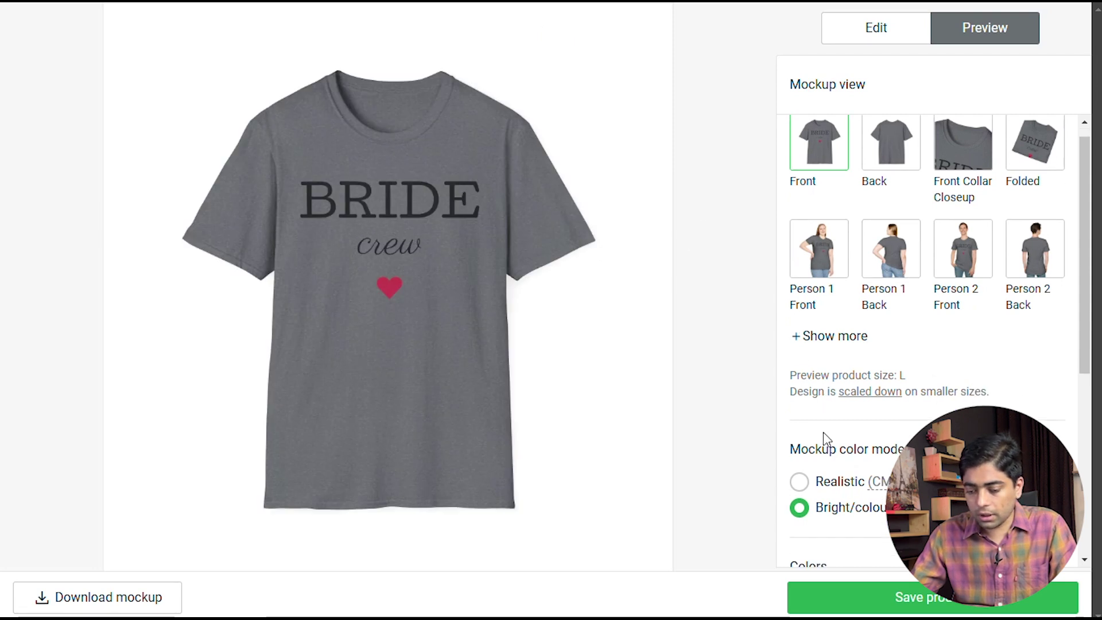
pyautogui.scroll(-5, 824, 438)
pyautogui.scroll(5, 827, 447)
pyautogui.click(888, 609)
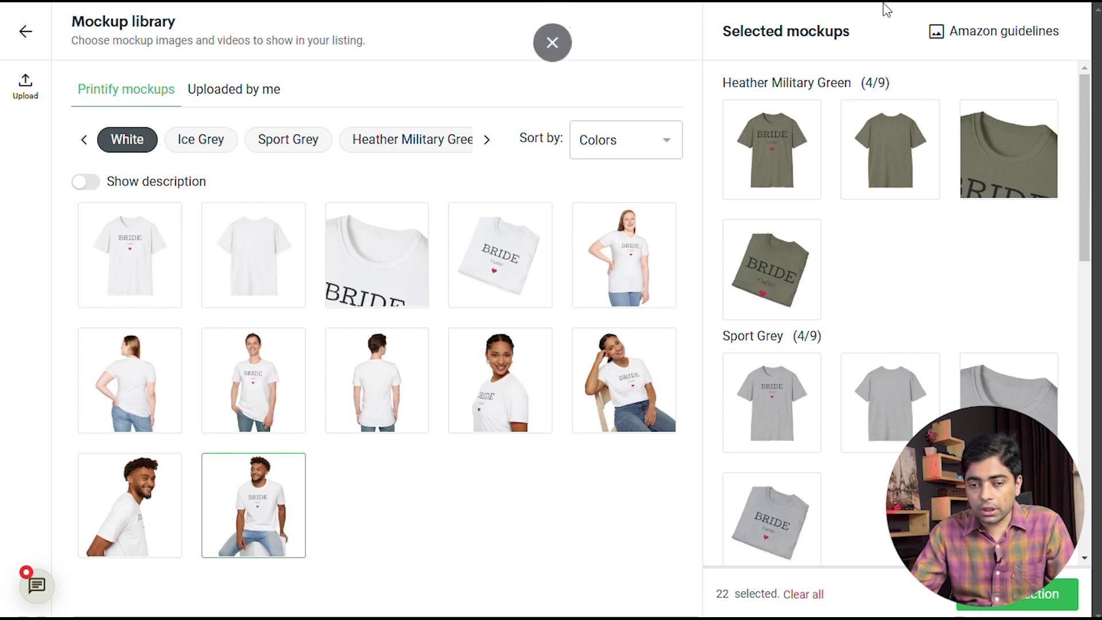
# - Read the Amazon mockup guidelines and review the White shirt mockups alongside the mockups already selected
pyautogui.click(946, 33)
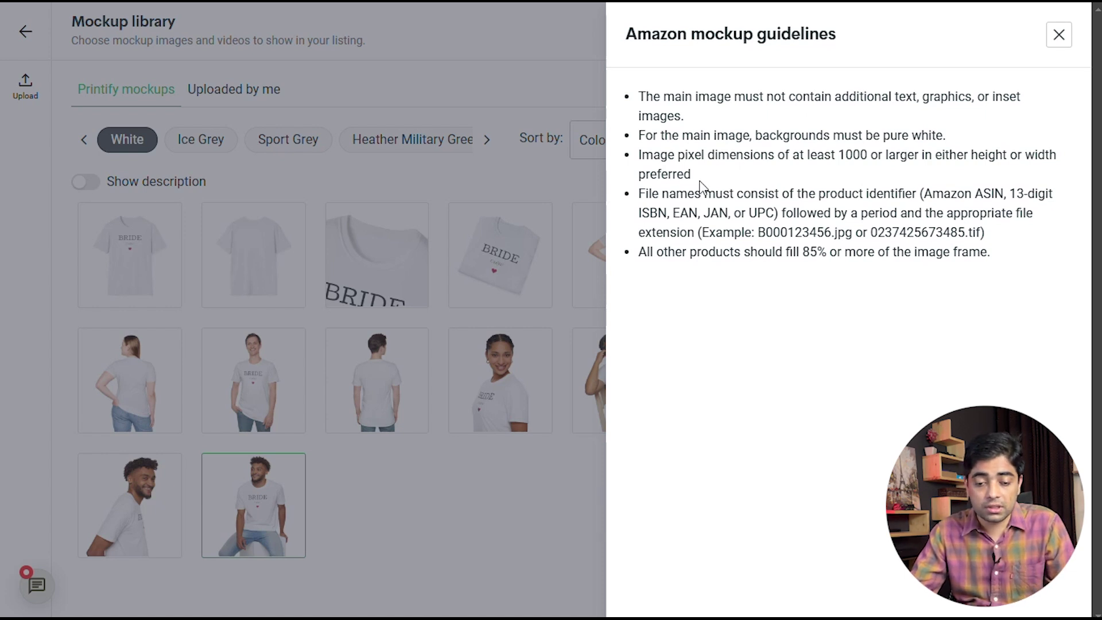
pyautogui.click(549, 267)
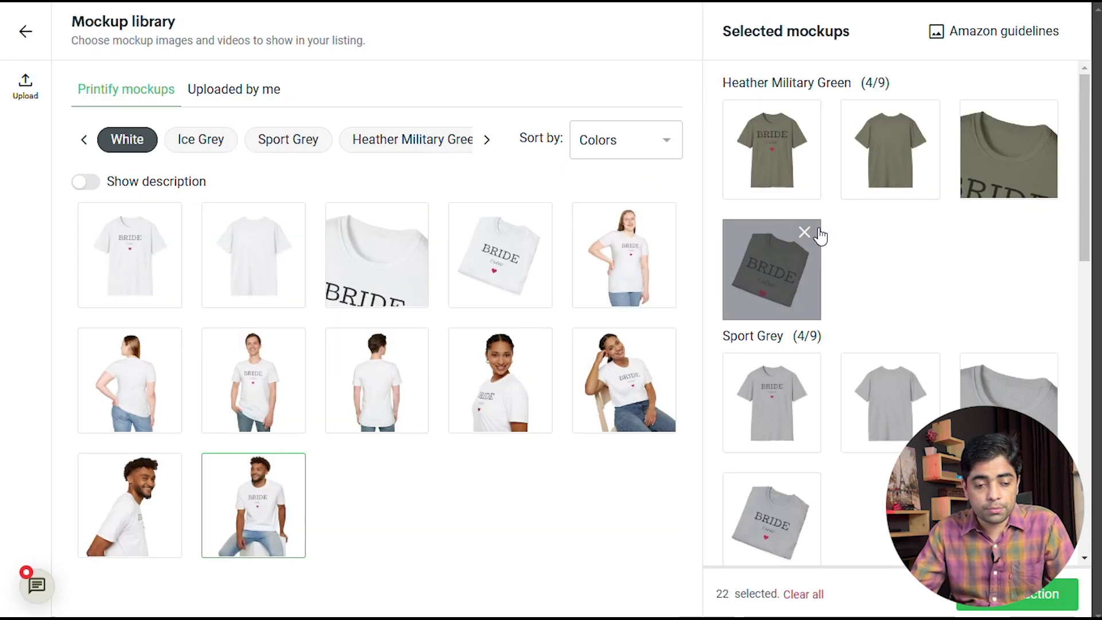
pyautogui.click(157, 274)
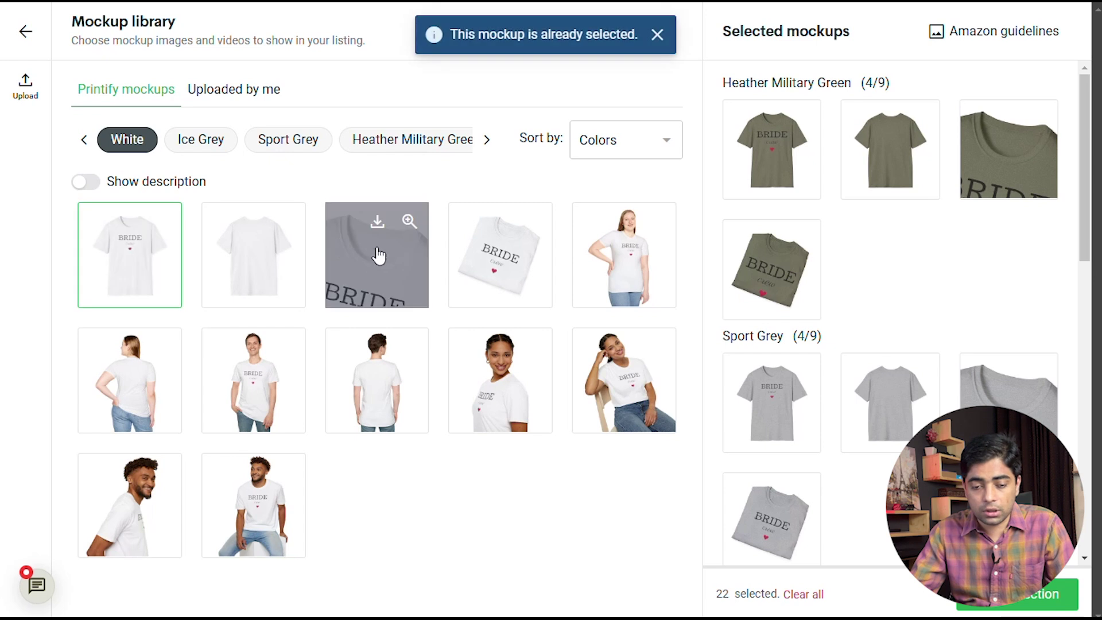
pyautogui.click(359, 291)
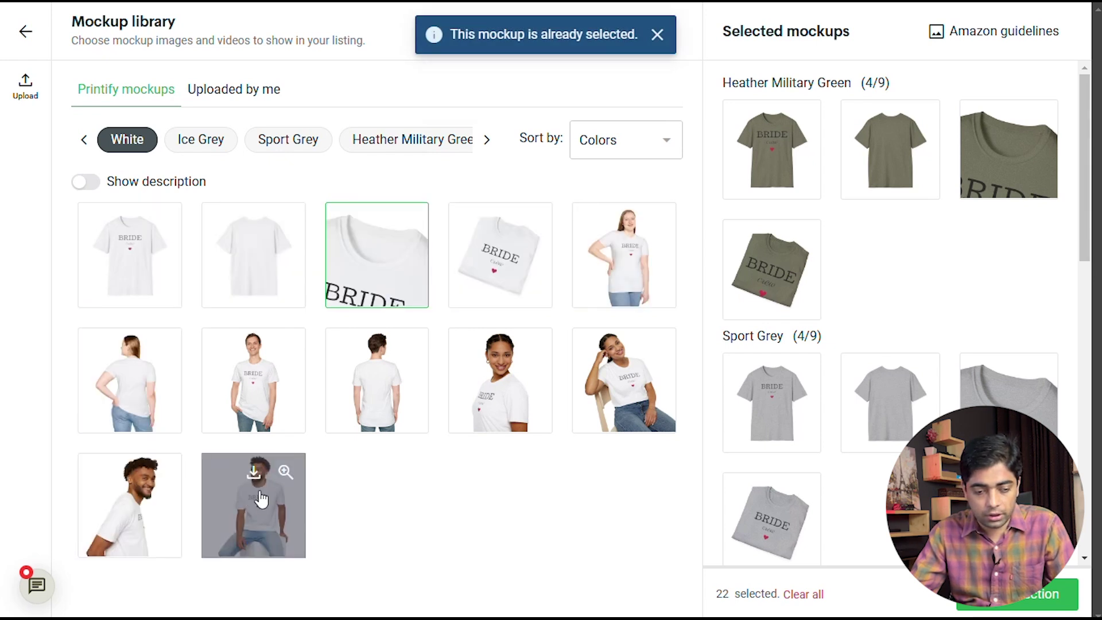
pyautogui.click(248, 518)
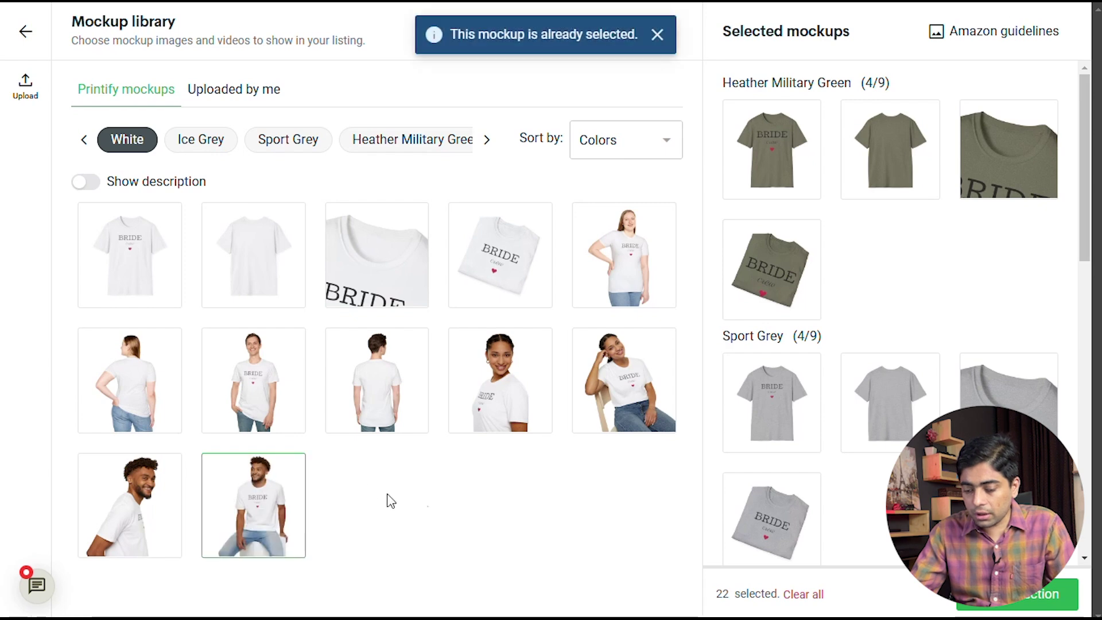
pyautogui.scroll(-4, 880, 455)
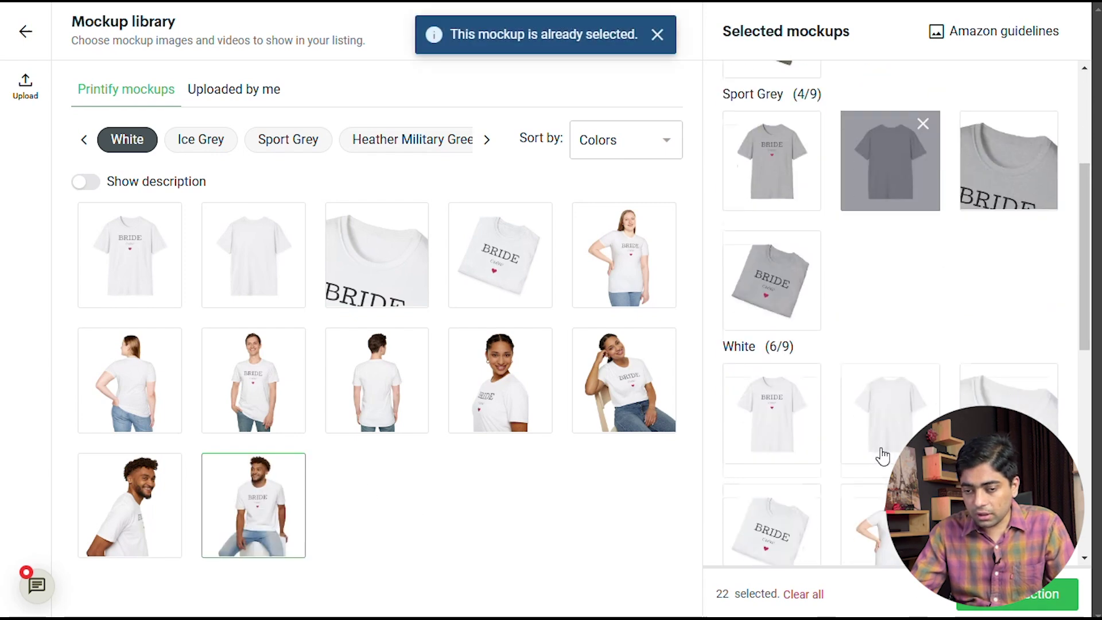
pyautogui.scroll(4, 880, 455)
pyautogui.scroll(-8, 875, 323)
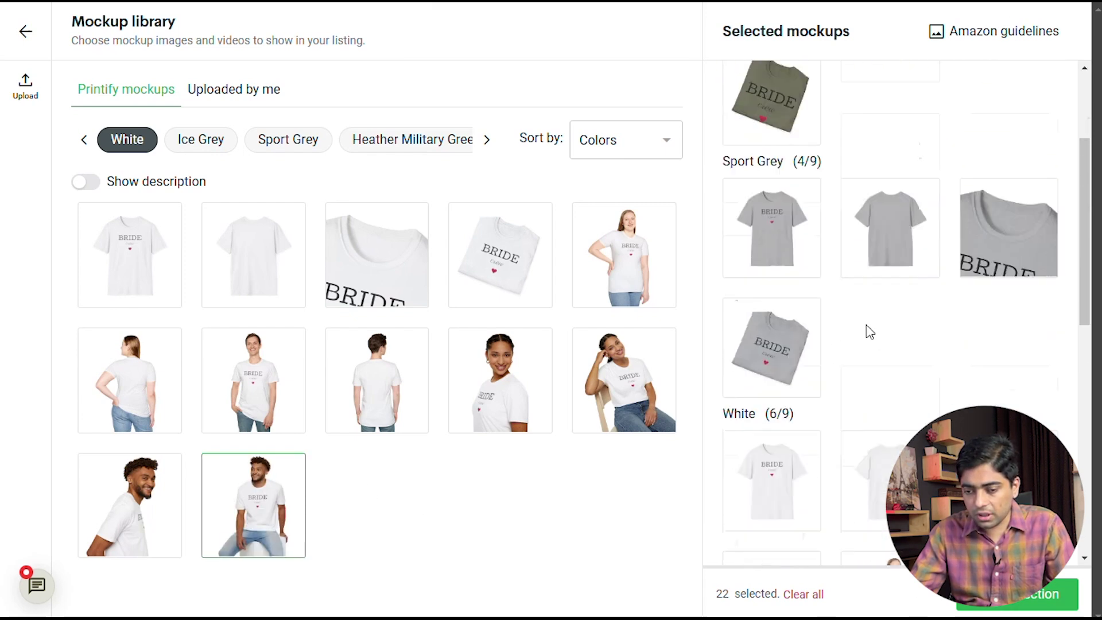
pyautogui.scroll(8, 816, 295)
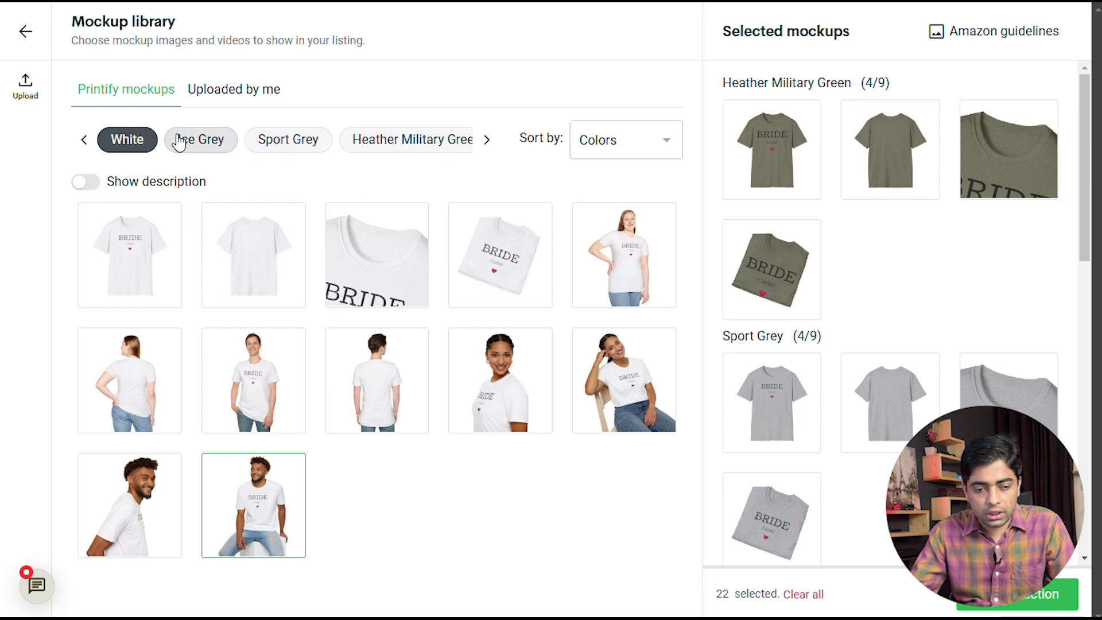
# - Add the Ice Grey front-view mockup of the woman with her hand on her hip to the selected mockups
pyautogui.click(195, 145)
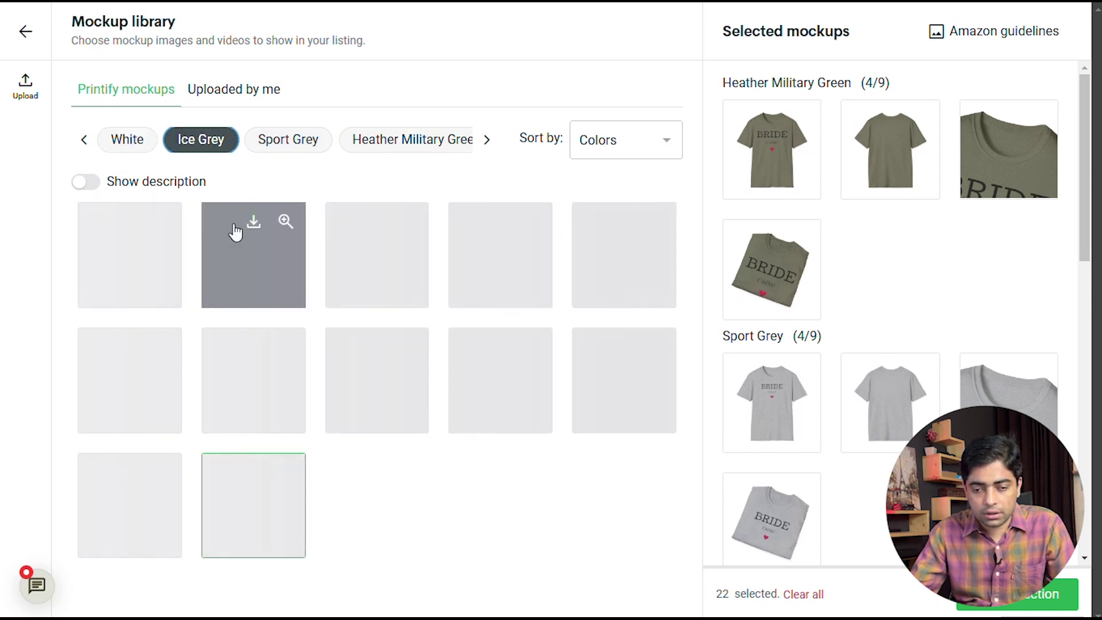
pyautogui.click(137, 264)
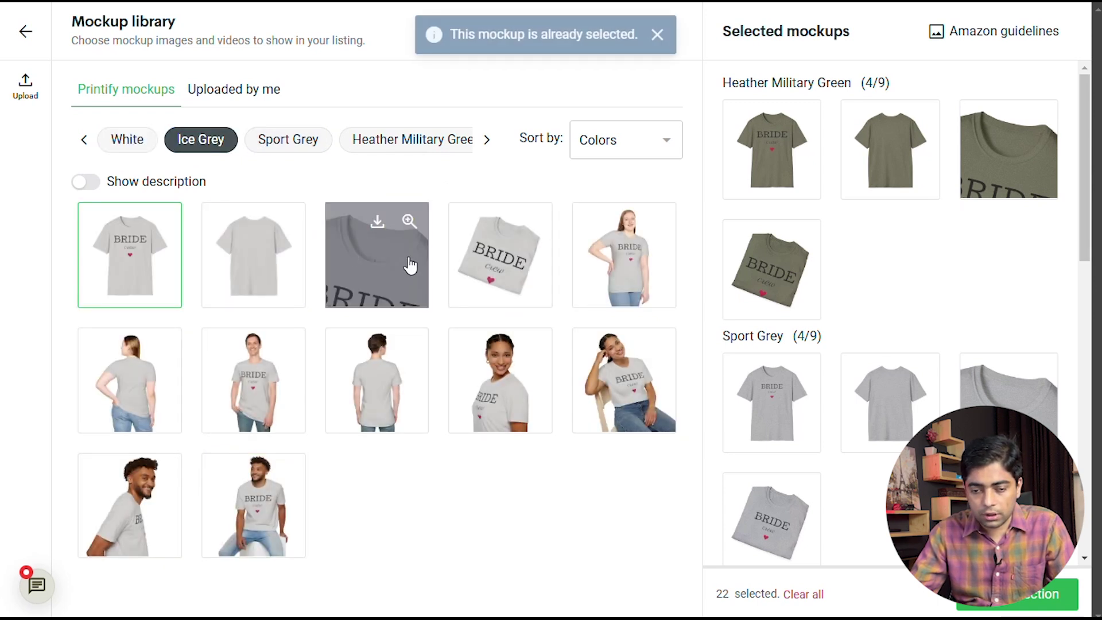
pyautogui.click(505, 278)
pyautogui.click(638, 280)
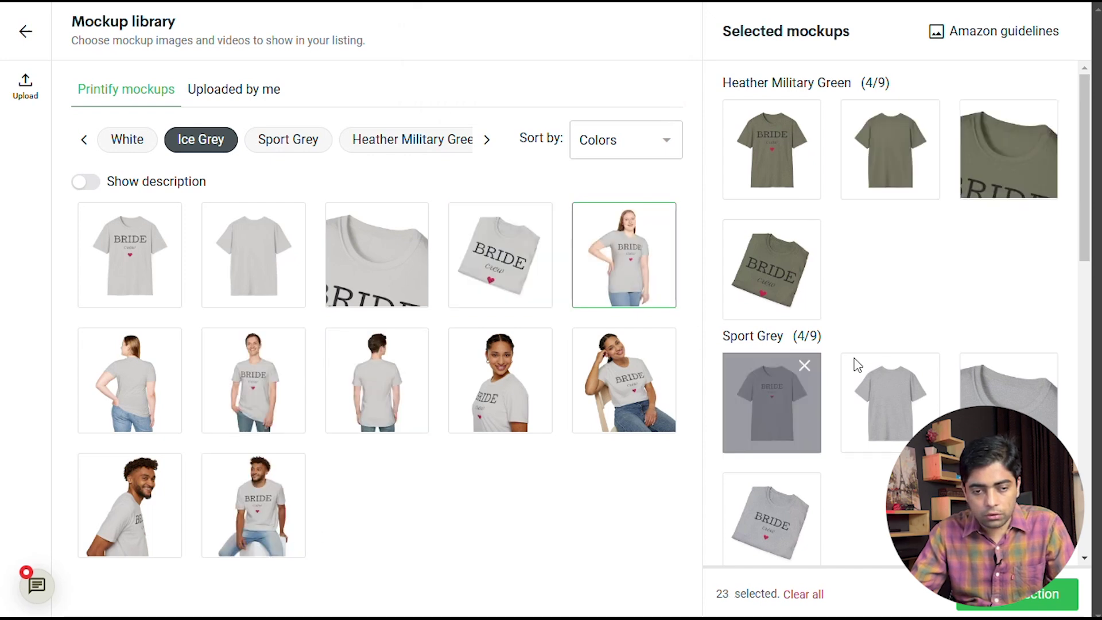
# - Review the Sport Grey, Heather Military Green and Graphite Heather mockups and save the mockup selection
pyautogui.click(298, 144)
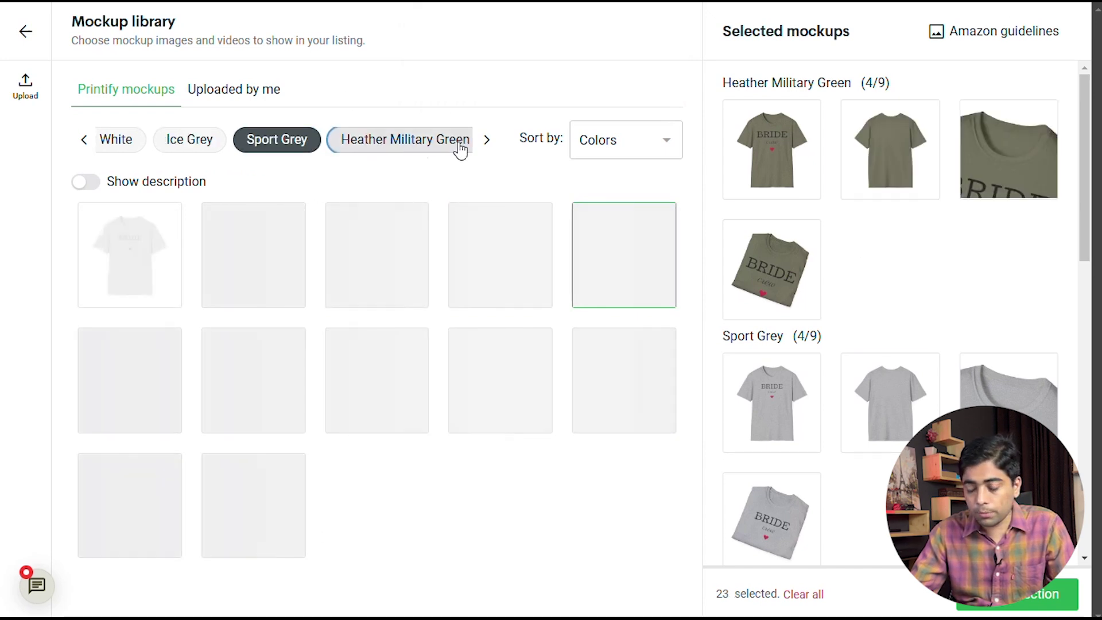
pyautogui.click(457, 147)
pyautogui.click(444, 138)
pyautogui.scroll(-2, 851, 233)
pyautogui.scroll(2, 851, 236)
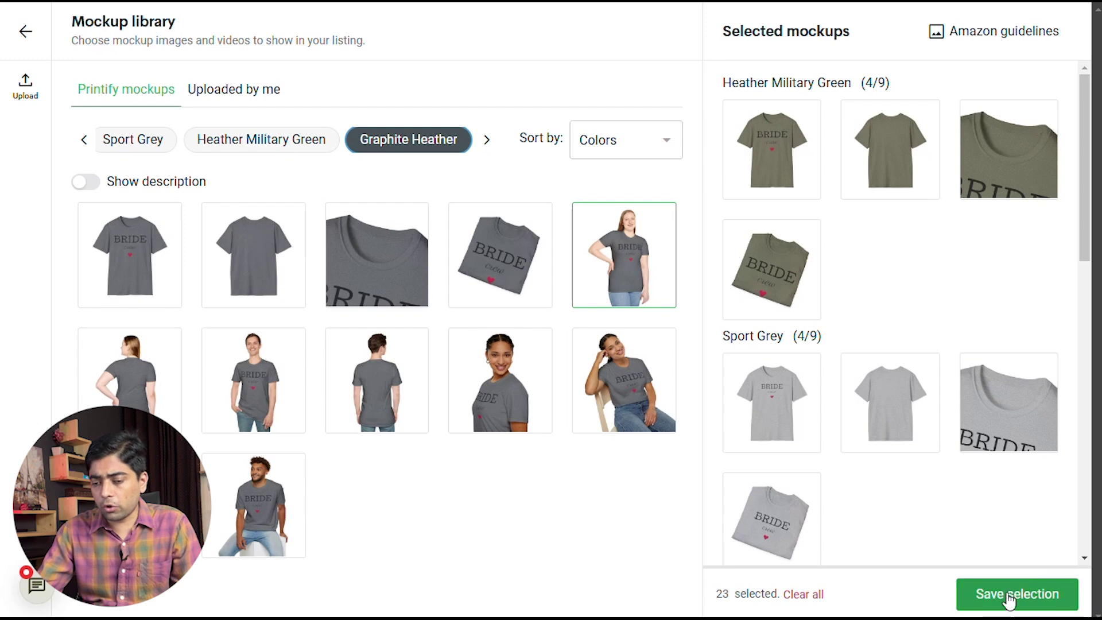
pyautogui.scroll(-3, 843, 317)
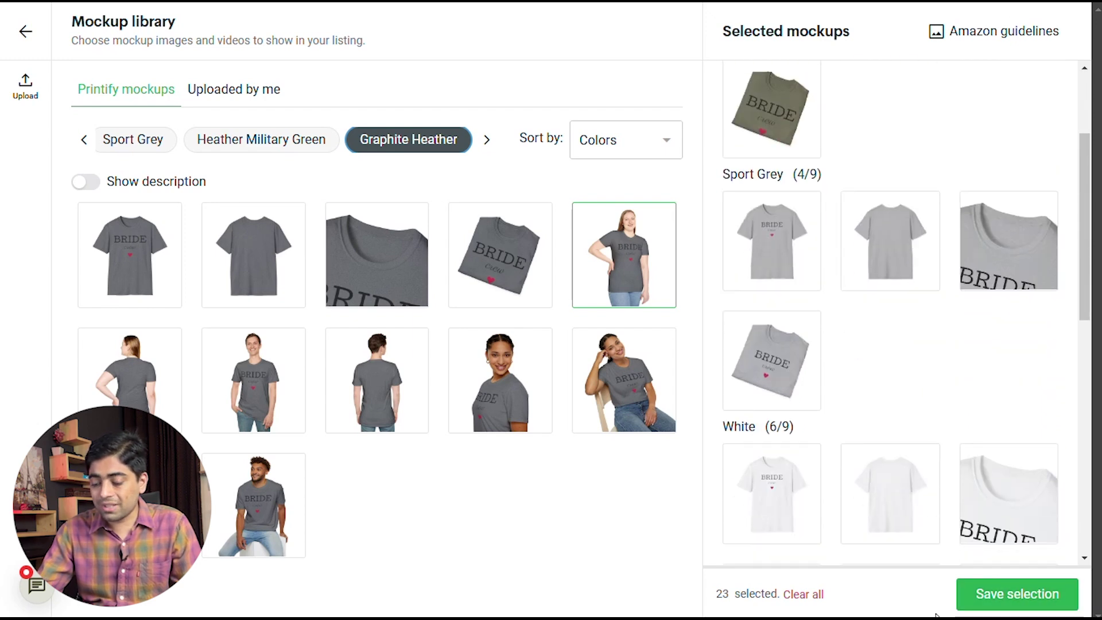
pyautogui.click(968, 593)
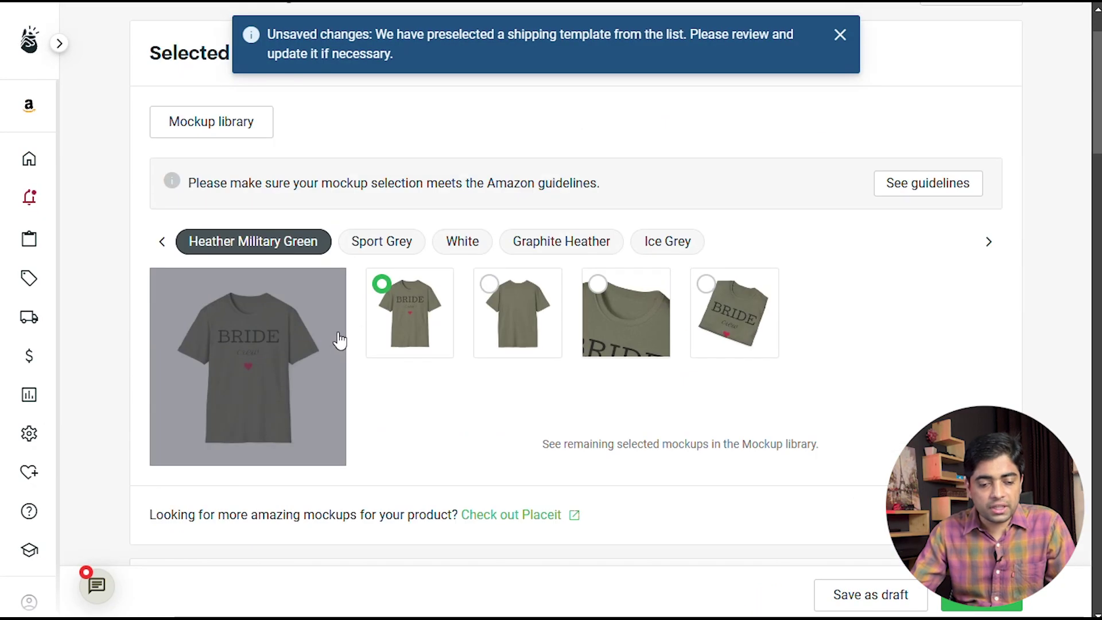
# - Replace the product title in the listing details with "Bride Crew T-Shirt"
pyautogui.scroll(-4, 336, 338)
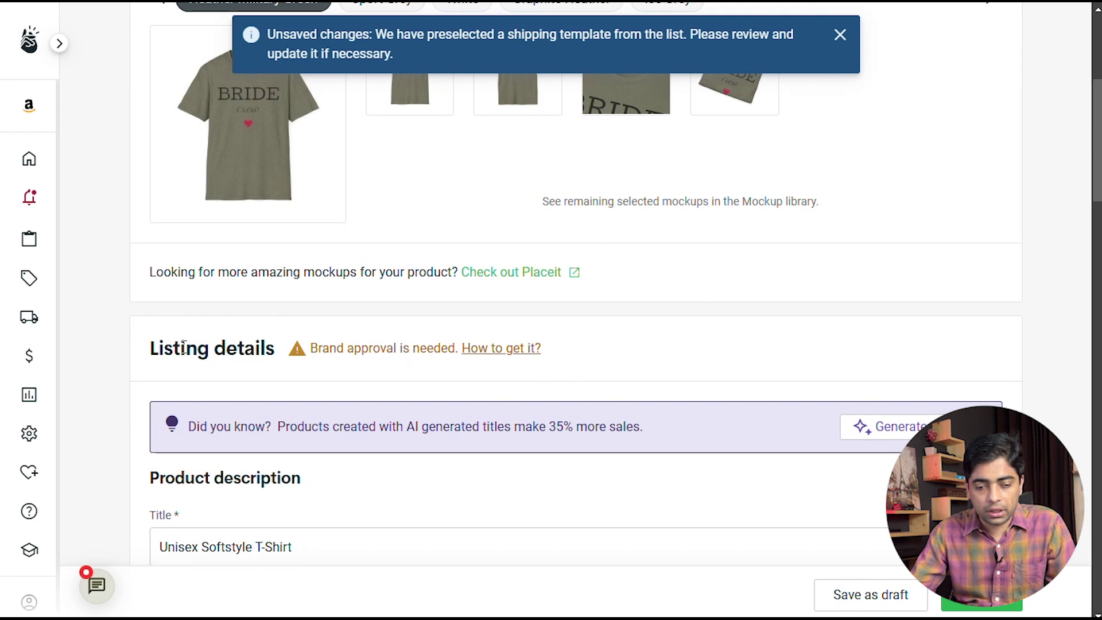
pyautogui.scroll(-1, 167, 306)
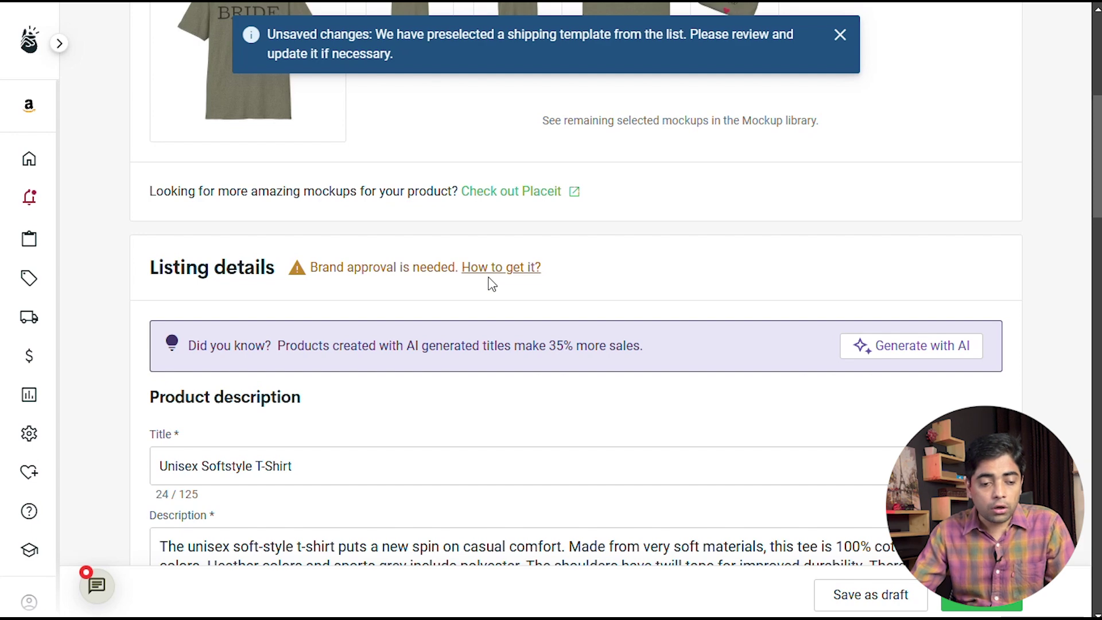
pyautogui.scroll(-3, 491, 284)
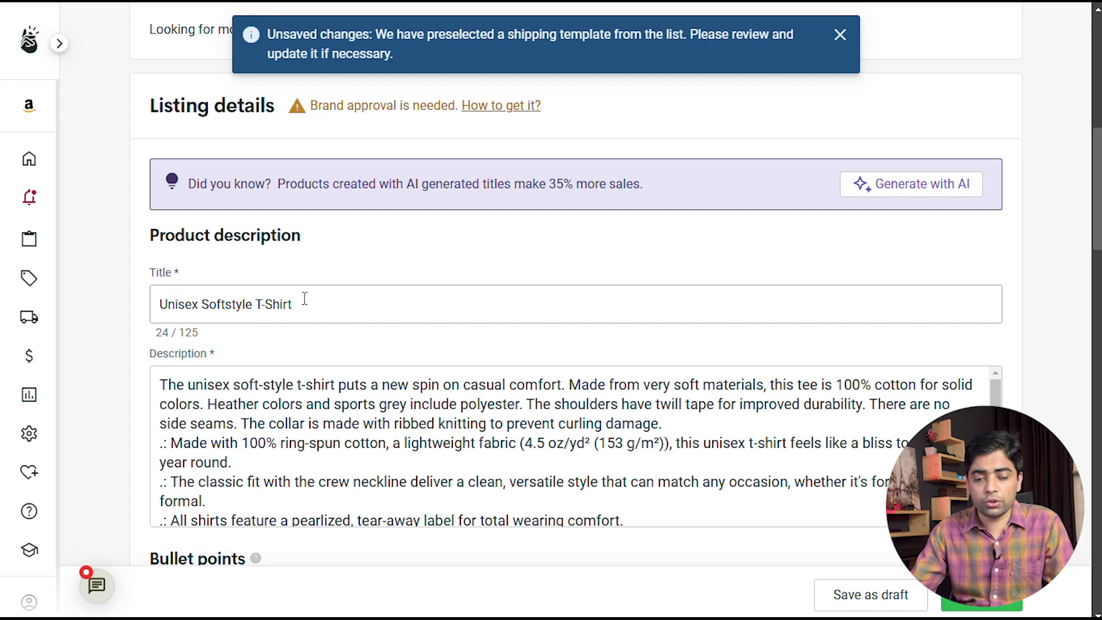
pyautogui.scroll(4, 345, 246)
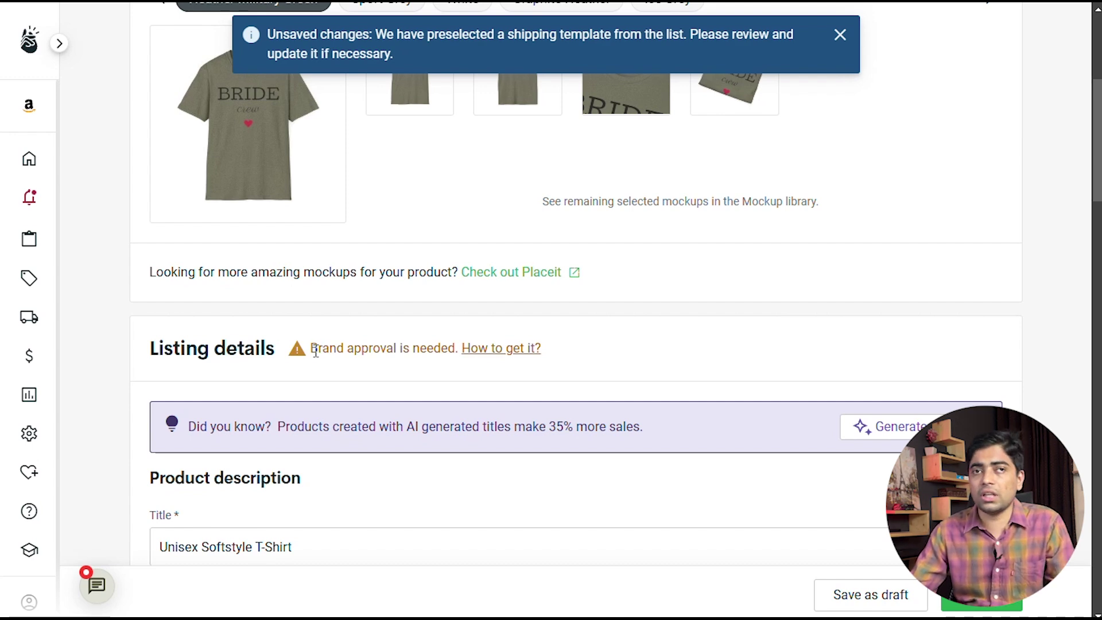
pyautogui.scroll(-4, 258, 344)
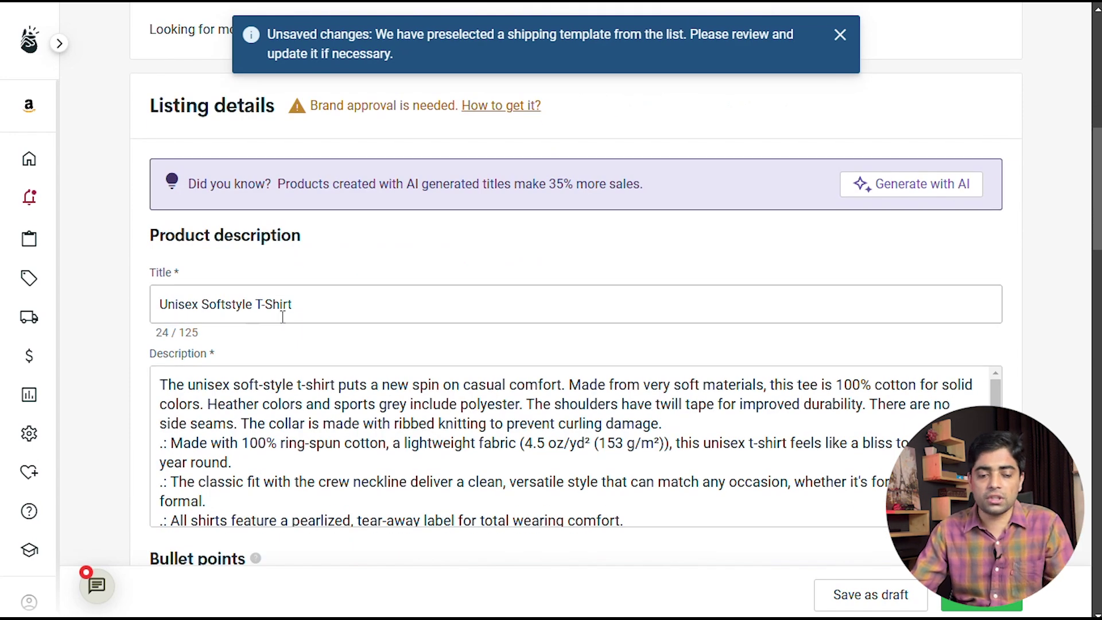
pyautogui.doubleClick(237, 308)
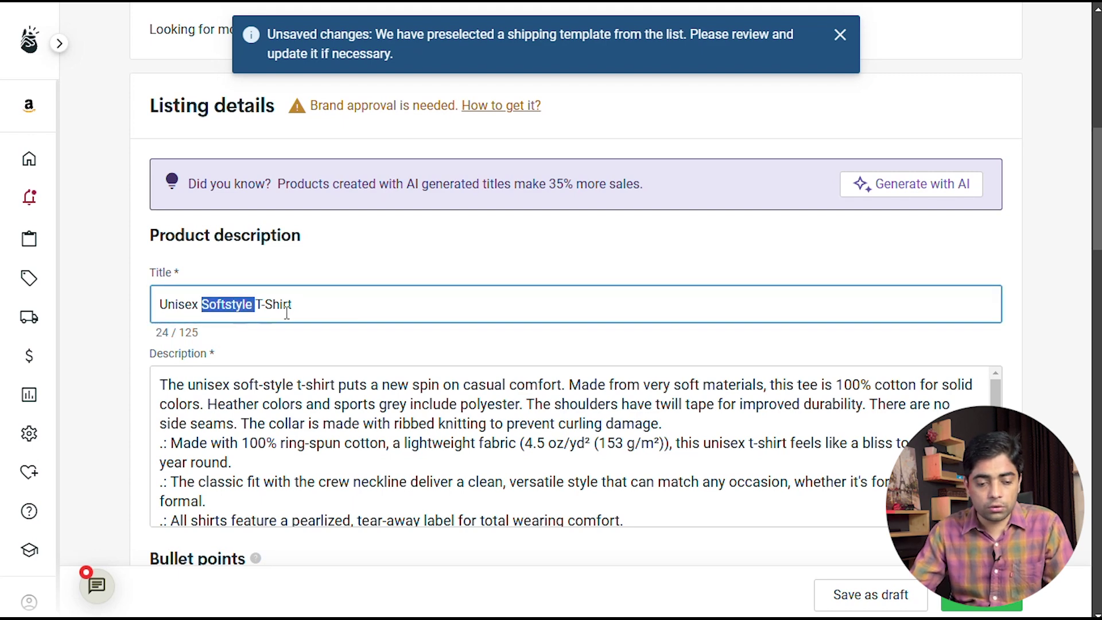
pyautogui.hotkey('ctrl', 'a')
pyautogui.write('Bride Crew T-Shirt')
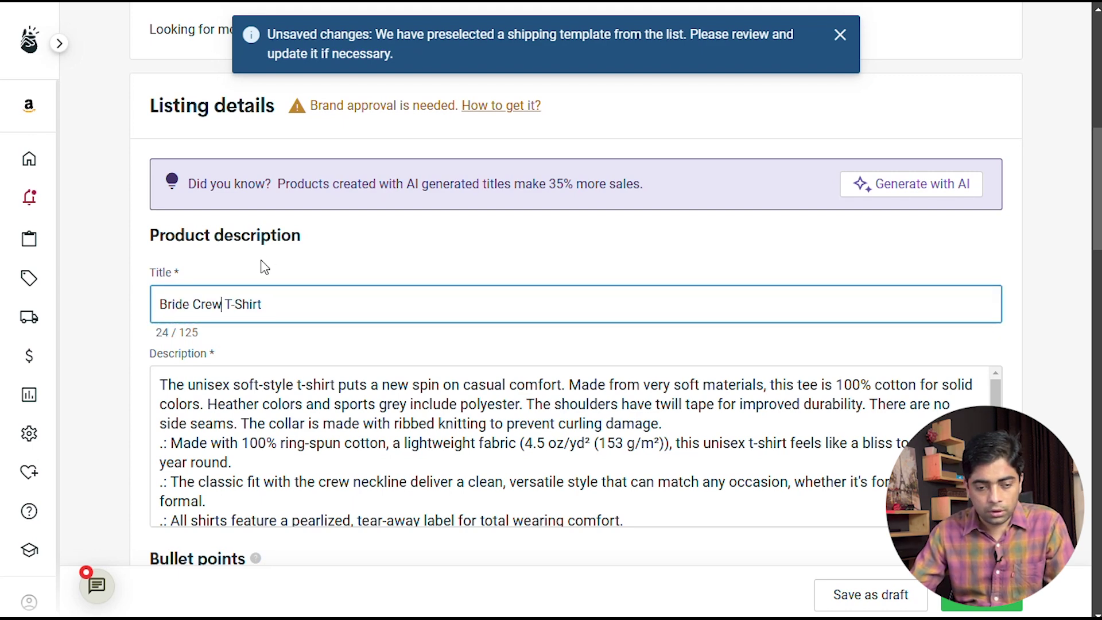
pyautogui.scroll(-5, 263, 263)
pyautogui.scroll(3, 247, 269)
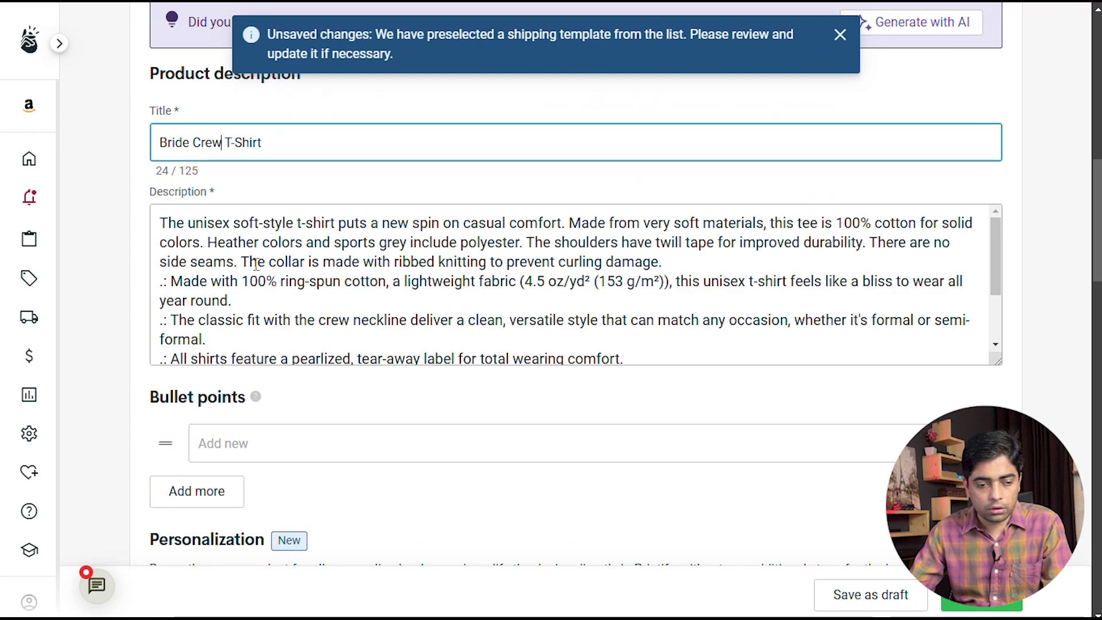
pyautogui.hotkey('ctrl', 'a')
pyautogui.write('Bride Crew T-Shirt')
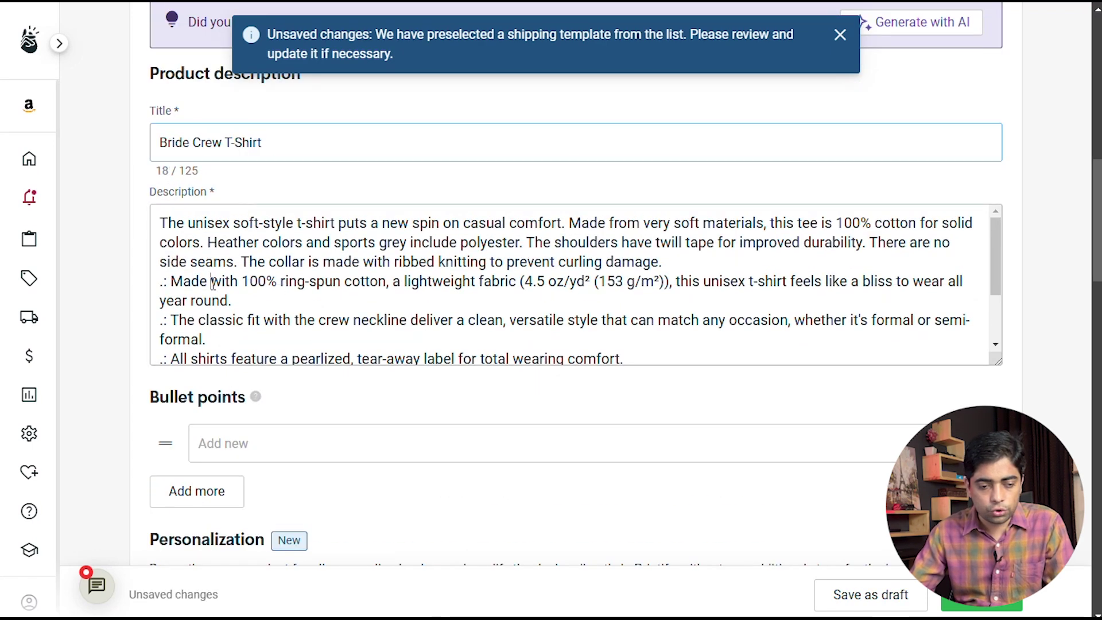
# - Check the product description and enter "Bride Crew T-Shirt" as the listing's first bullet point
pyautogui.click(215, 287)
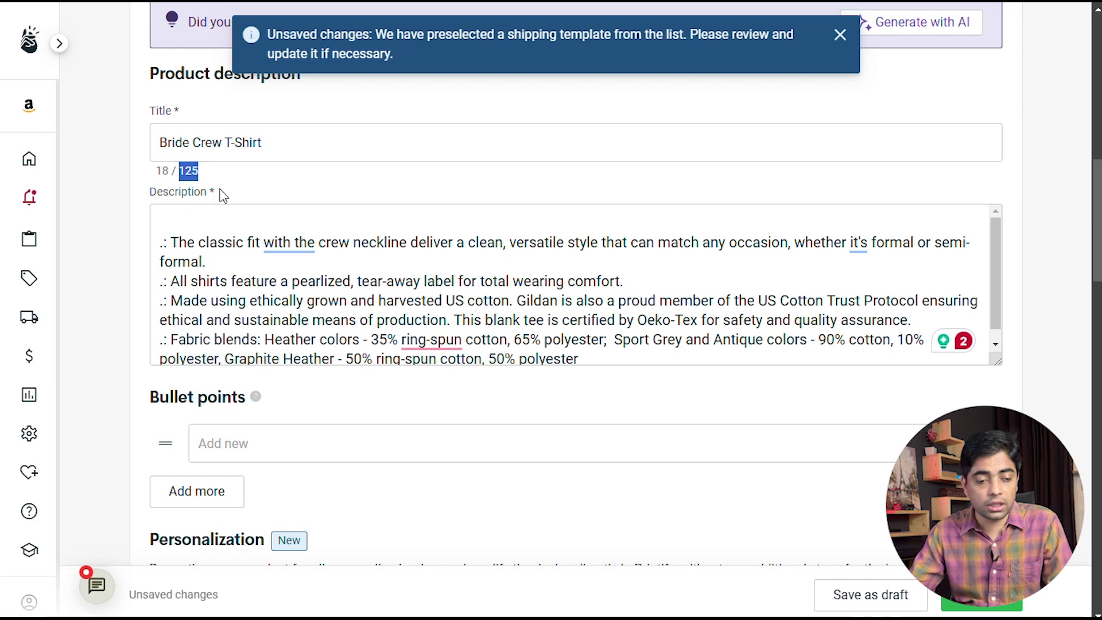
pyautogui.scroll(-1, 241, 241)
pyautogui.click(232, 230)
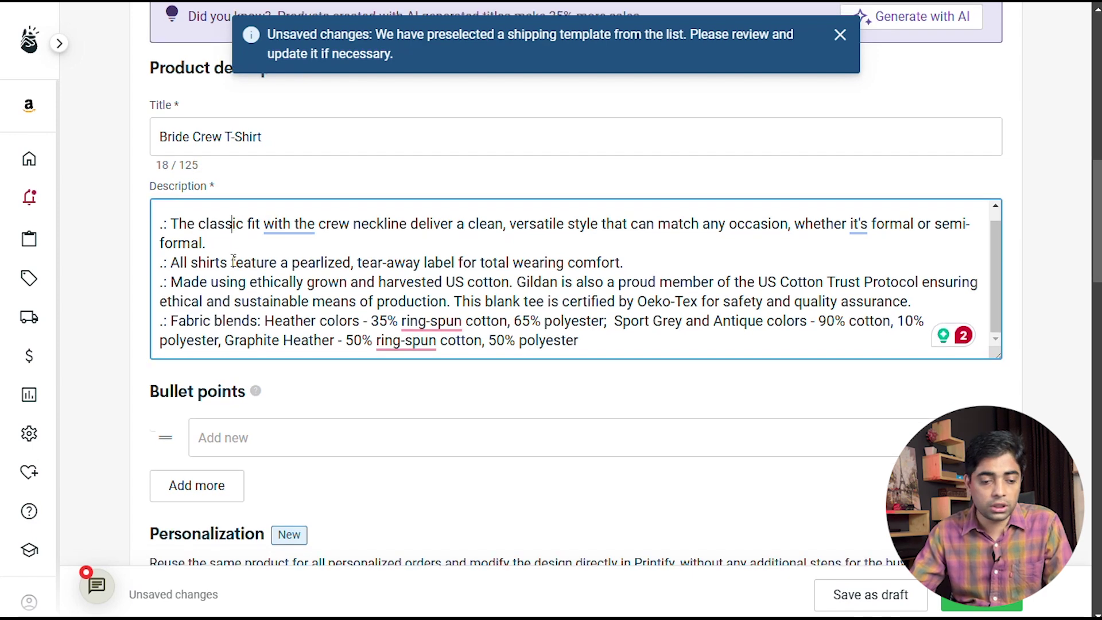
pyautogui.scroll(-3, 232, 261)
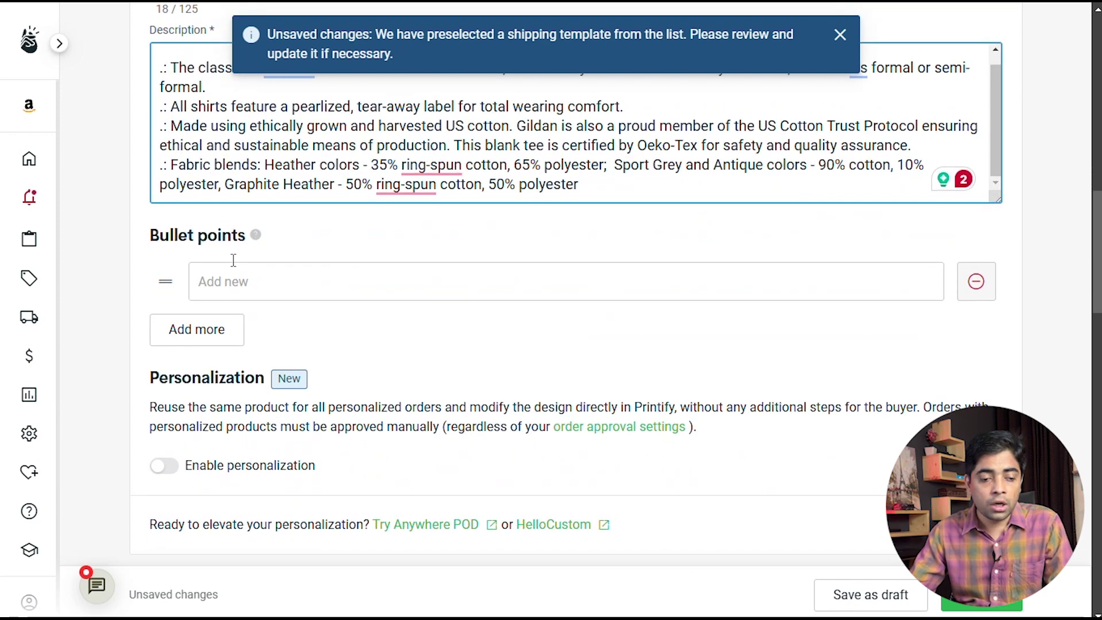
pyautogui.click(252, 291)
pyautogui.write('Bride Crew T-Shirt')
pyautogui.click(173, 288)
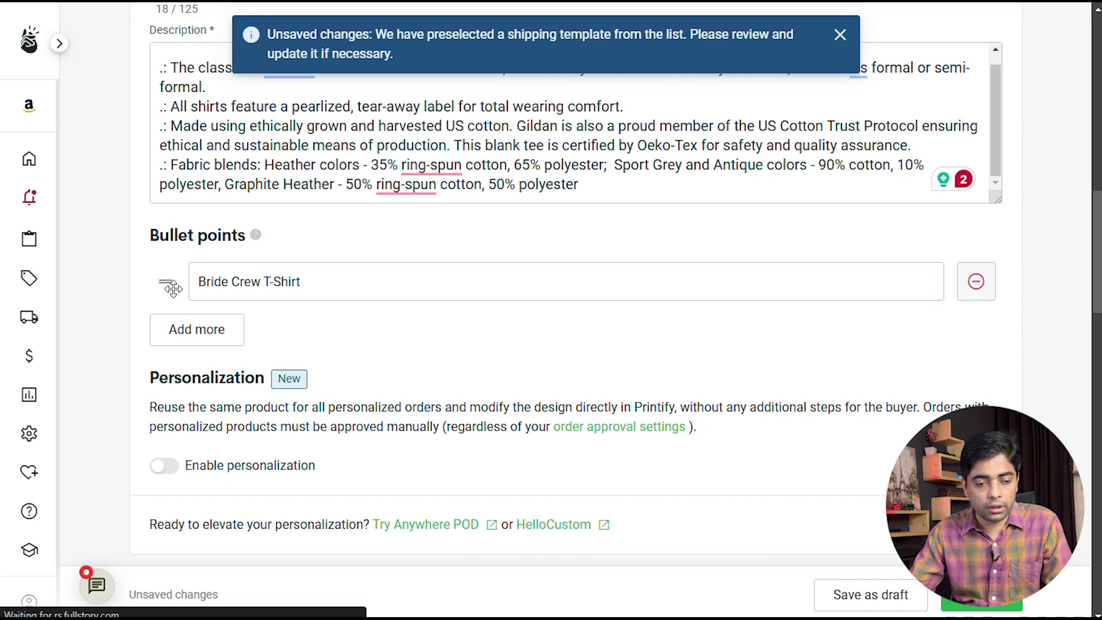
# - Set the listing's Amazon shipping template to "Migrated Template"
pyautogui.scroll(-4, 214, 236)
pyautogui.scroll(3, 214, 236)
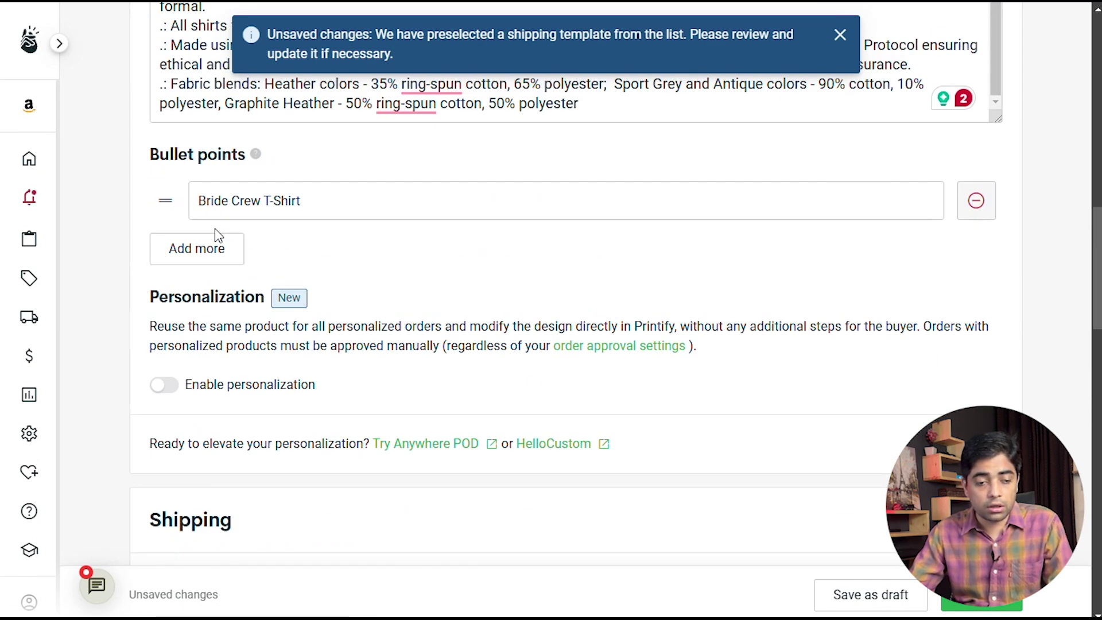
pyautogui.scroll(-3, 218, 235)
pyautogui.scroll(-1, 323, 282)
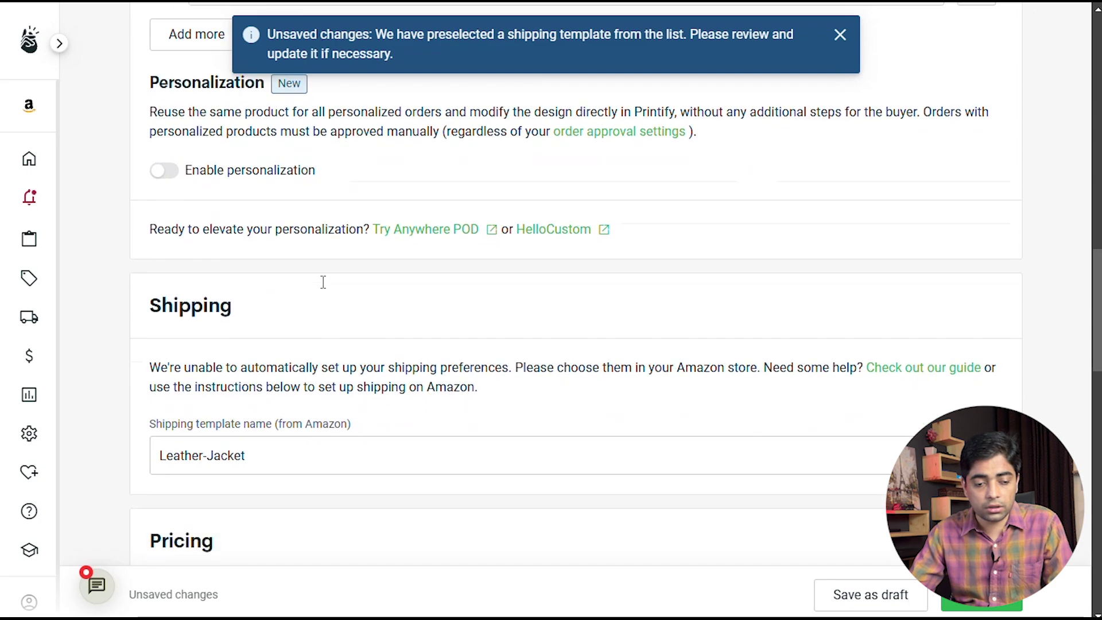
pyautogui.scroll(-3, 323, 281)
pyautogui.click(227, 273)
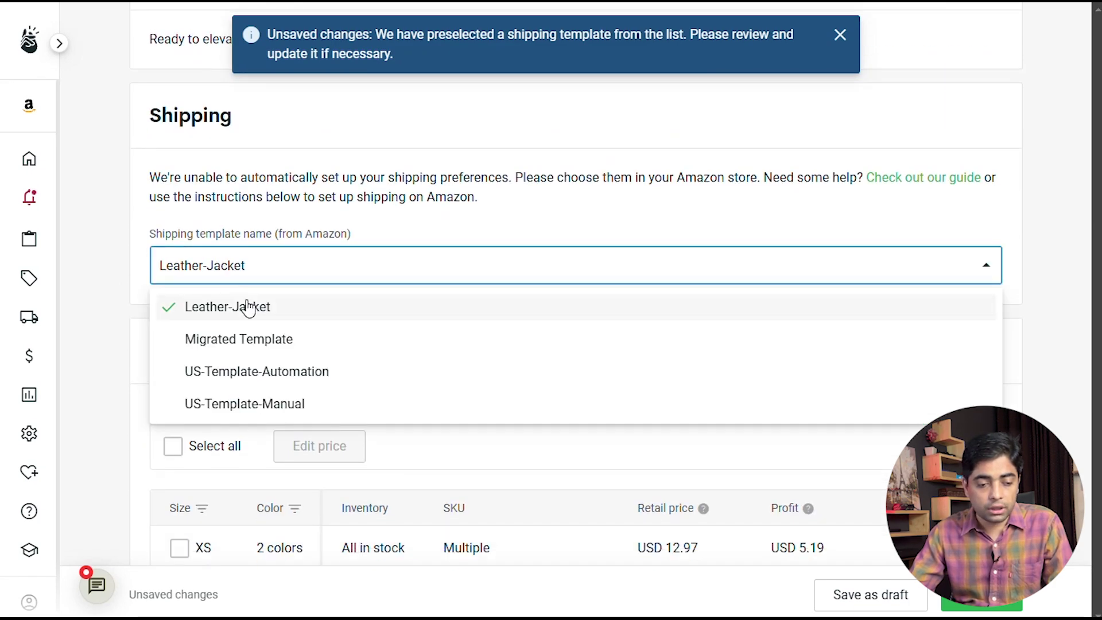
pyautogui.click(229, 340)
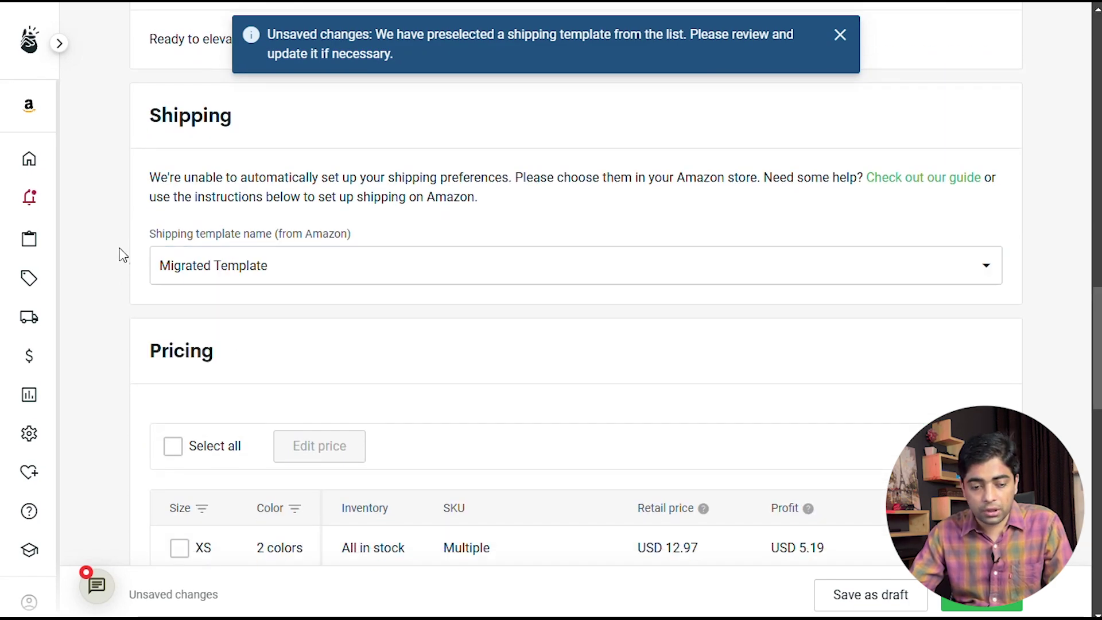
# - Select all variants in the pricing table and set their profit to USD 10
pyautogui.scroll(-2, 138, 299)
pyautogui.scroll(-1, 286, 299)
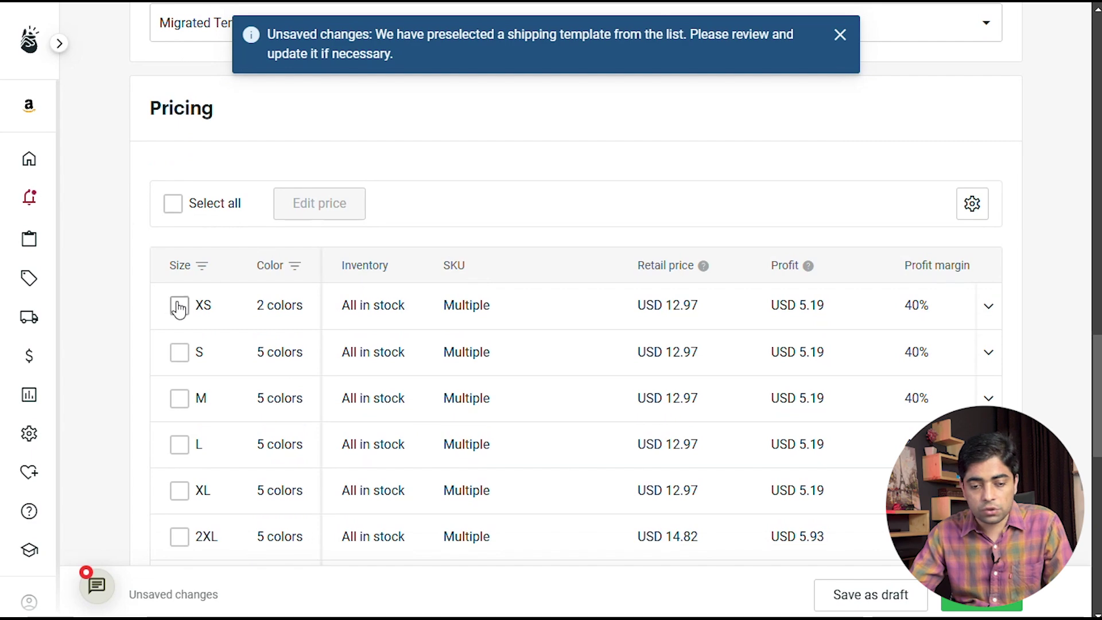
pyautogui.click(173, 206)
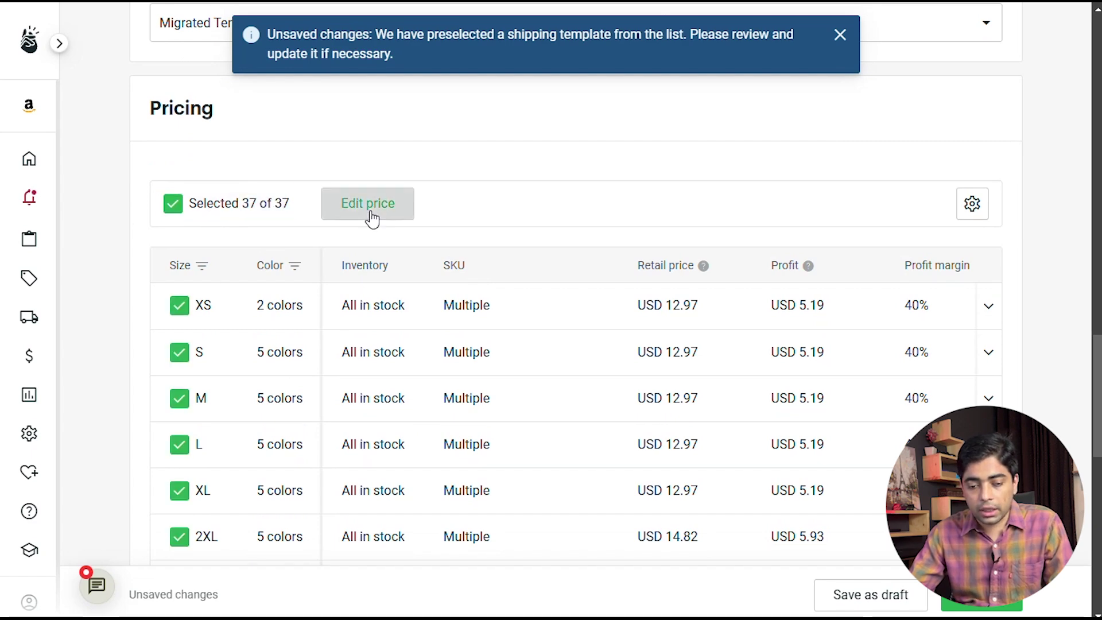
pyautogui.click(368, 207)
pyautogui.click(543, 265)
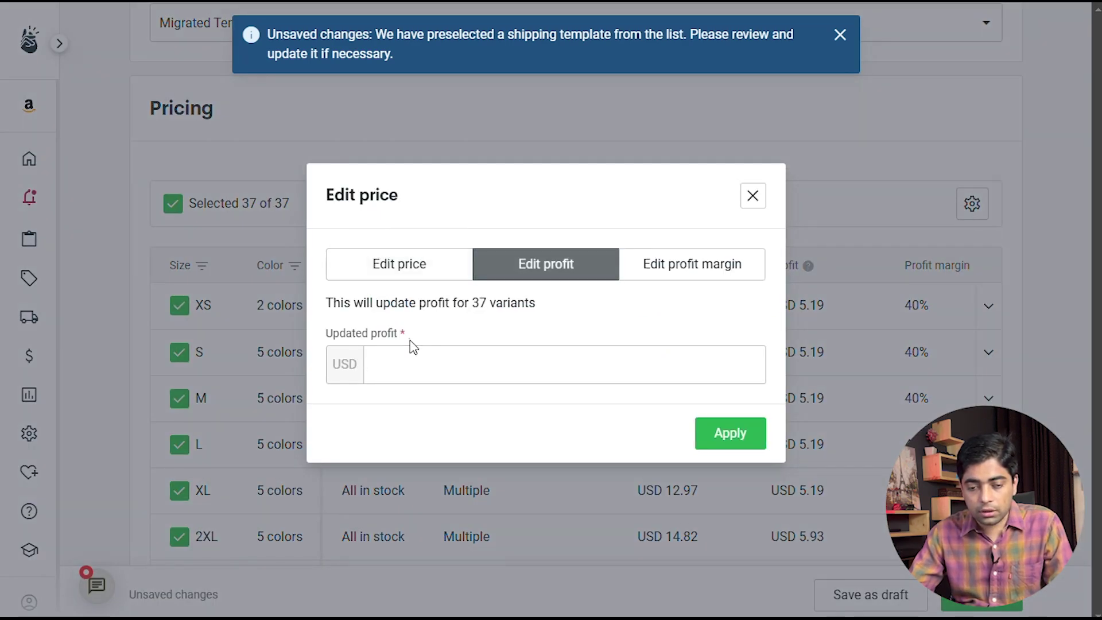
pyautogui.click(381, 356)
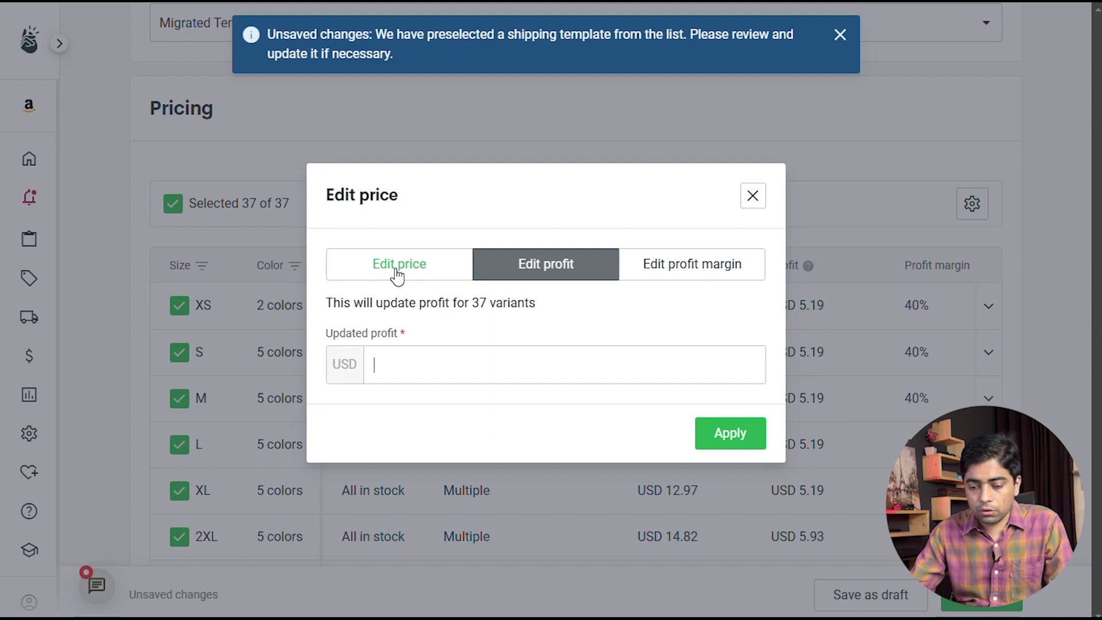
pyautogui.write('10')
pyautogui.click(729, 446)
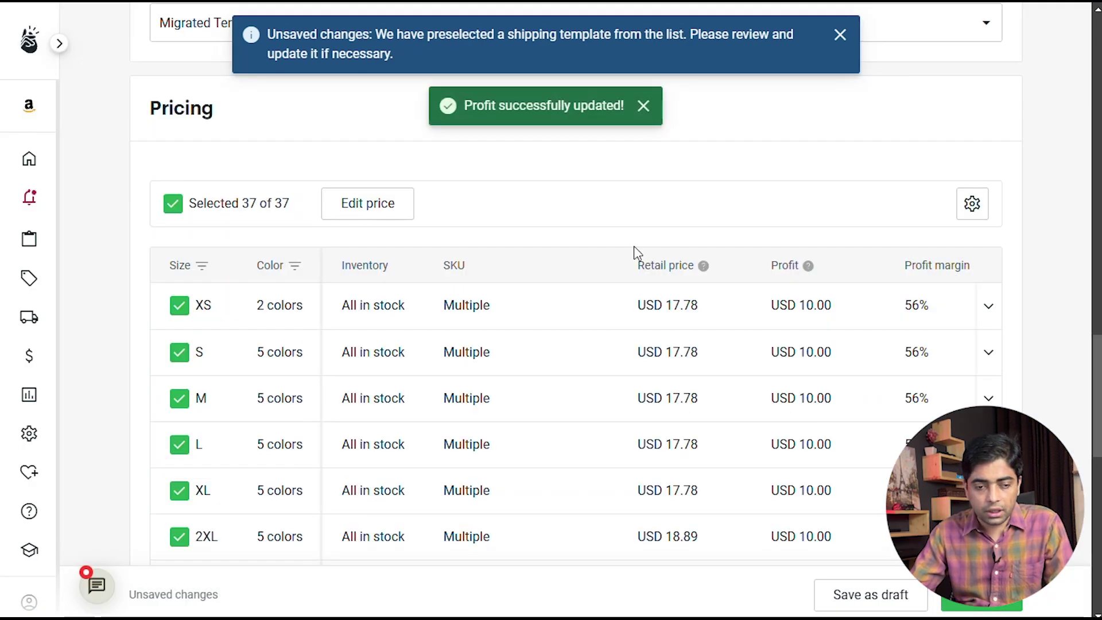
# - Update the profit of all selected variants to USD 10.2
pyautogui.click(352, 210)
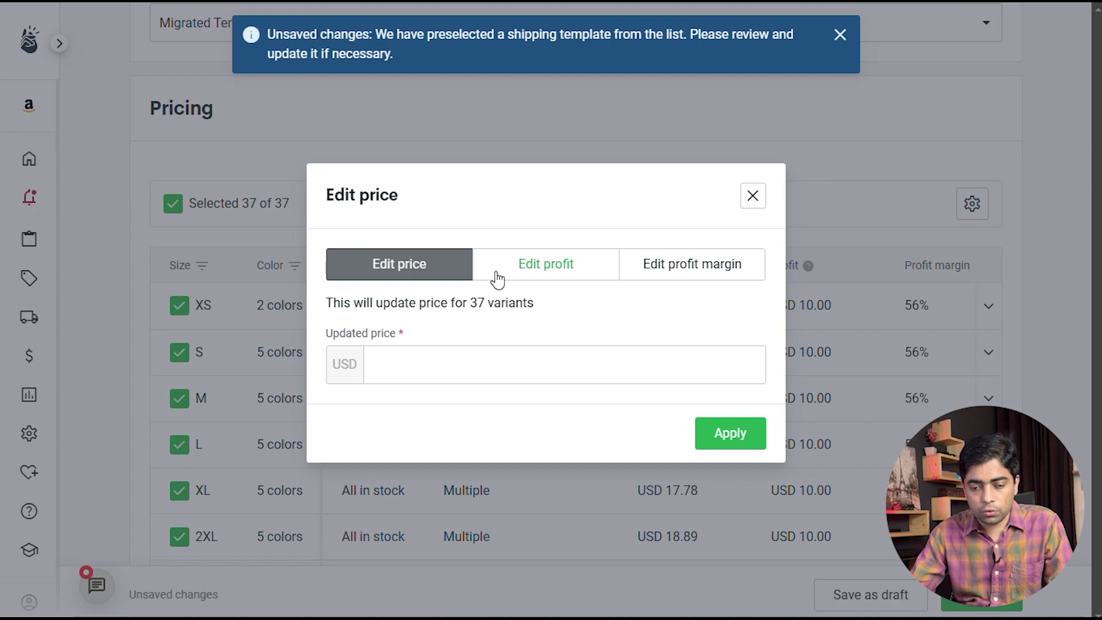
pyautogui.click(418, 362)
pyautogui.click(546, 264)
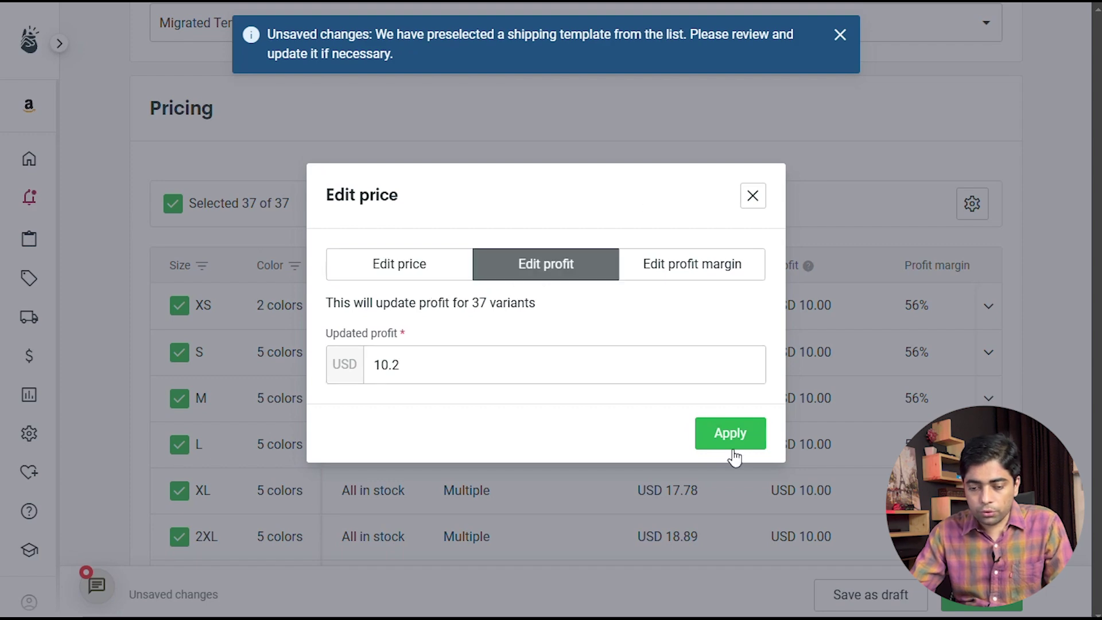
pyautogui.click(730, 434)
# - Review the retail prices and profit margins for each size, plus the variant visibility and product detail sync settings
pyautogui.scroll(-4, 676, 344)
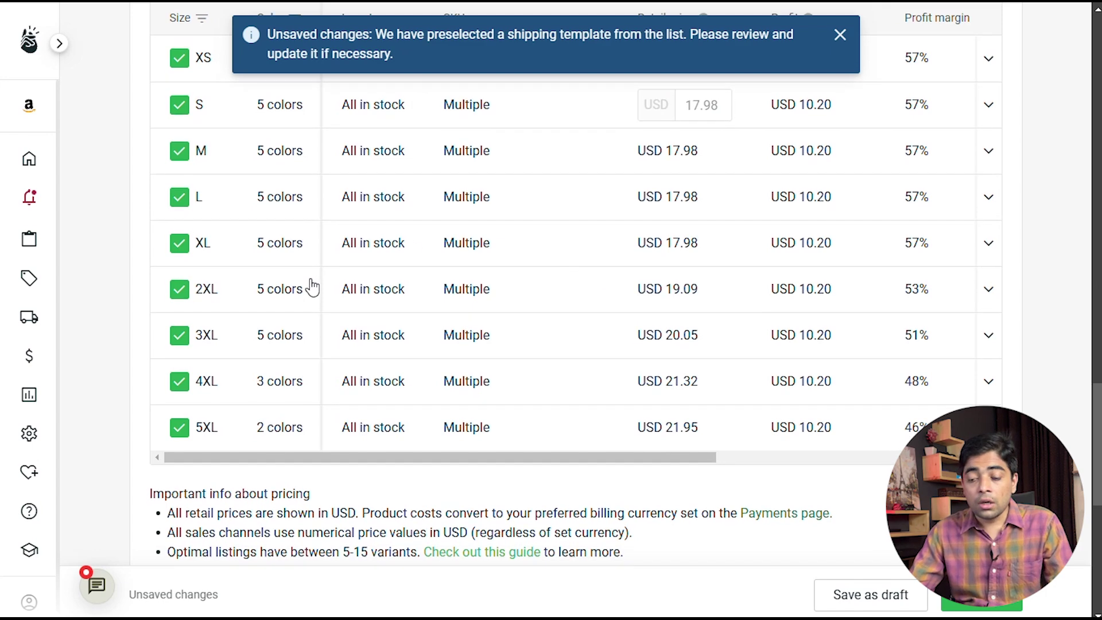
pyautogui.scroll(-3, 312, 287)
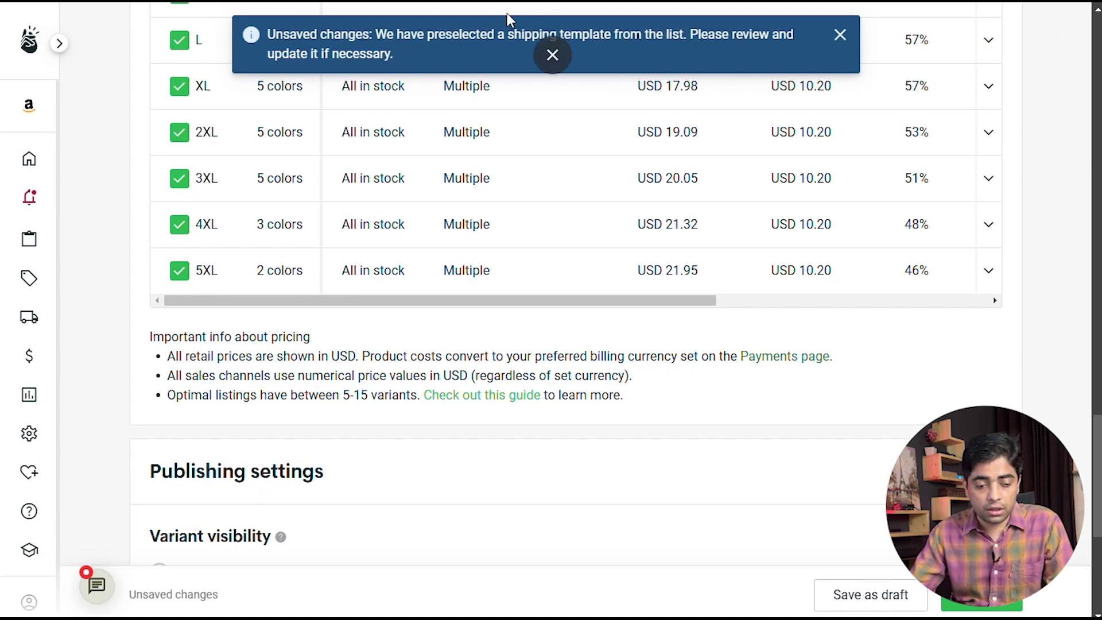
pyautogui.scroll(-3, 451, 166)
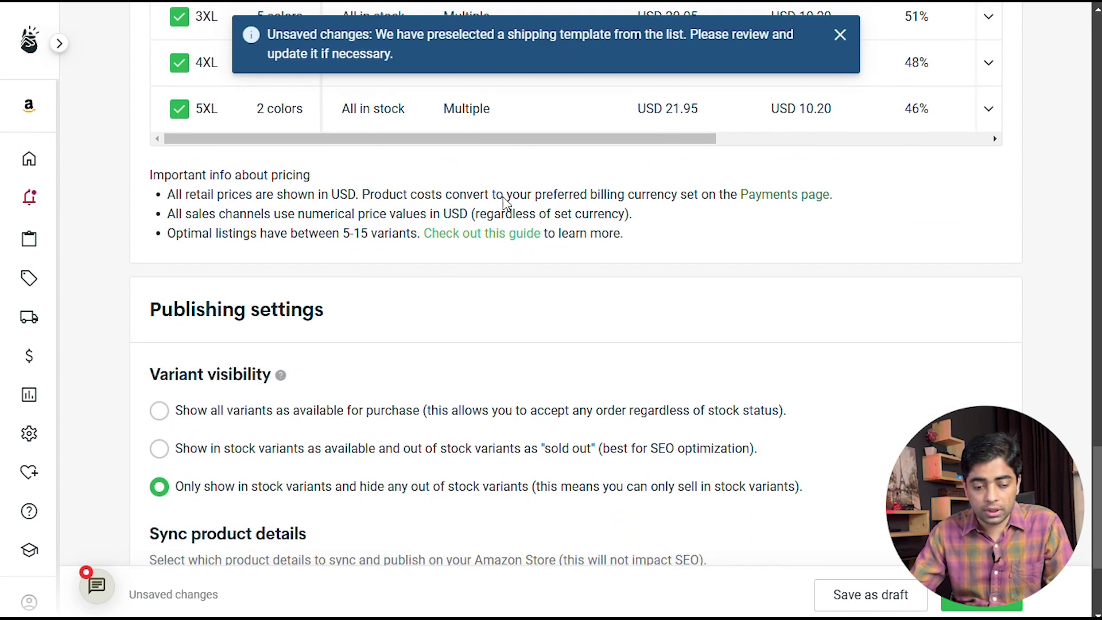
pyautogui.scroll(-3, 504, 205)
pyautogui.scroll(-1, 771, 187)
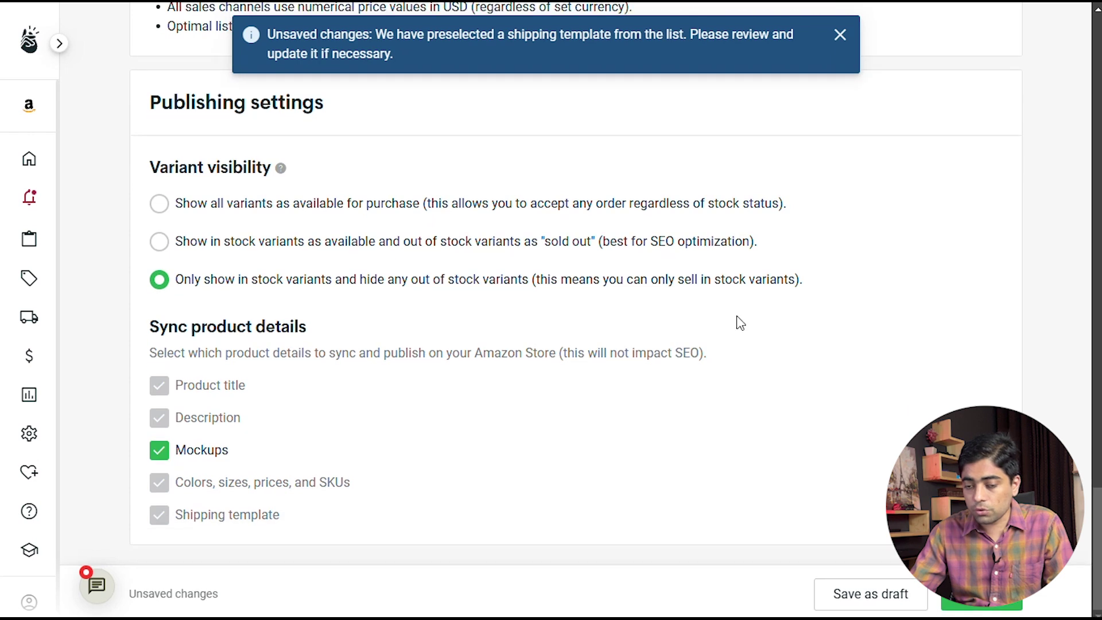